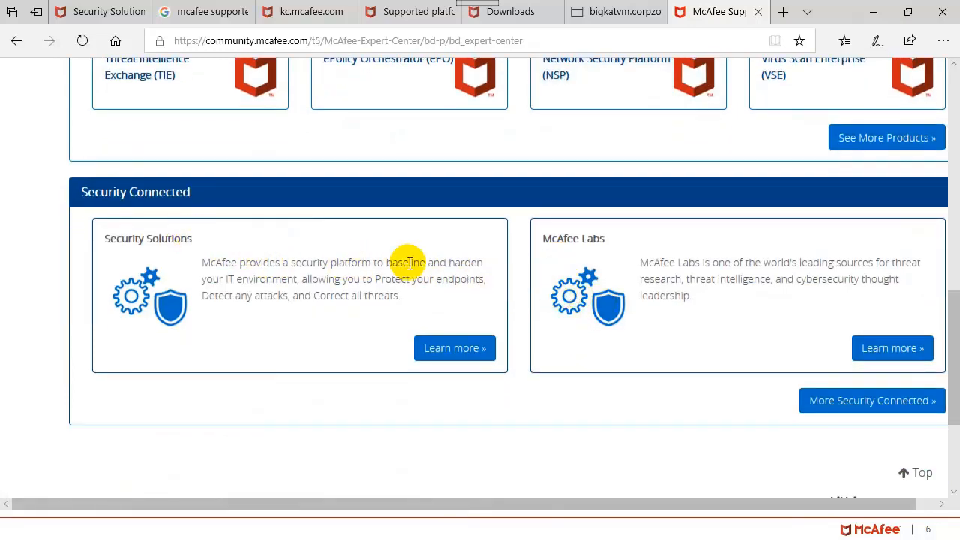
Step: Expand the full McAfee product list and find ePolicy Orchestrator in it
{"action": "scroll", "coordinate": [593, 267], "scroll_direction": "up", "scroll_amount": 5}
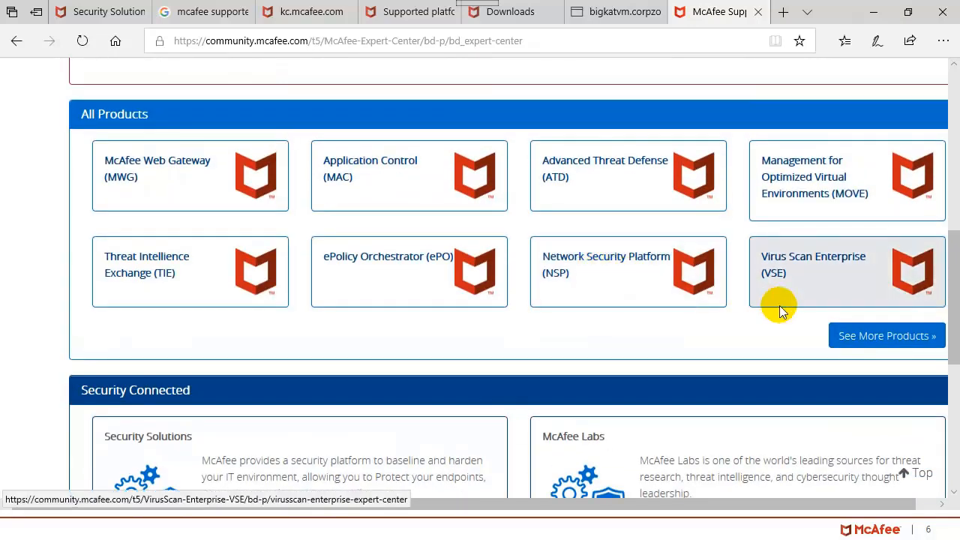
{"action": "left_click", "coordinate": [868, 337]}
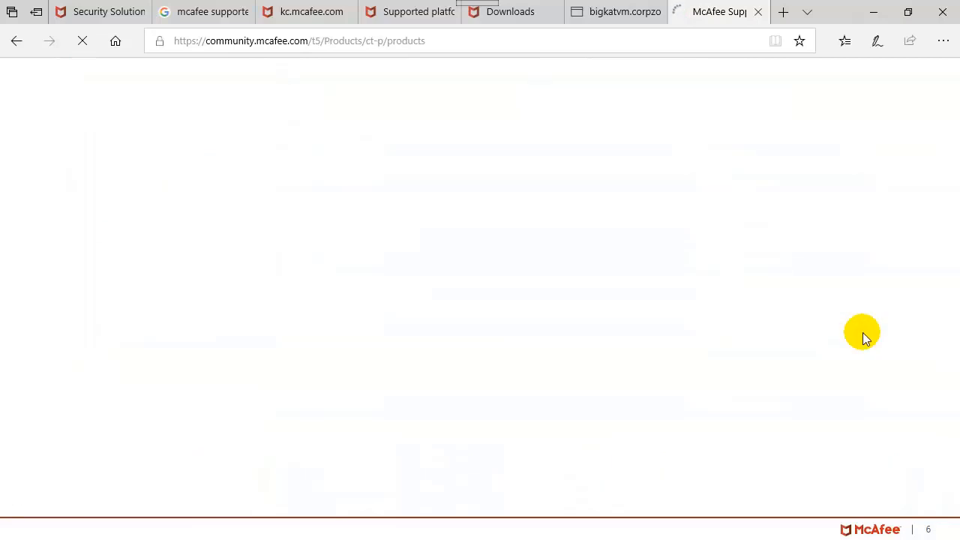
{"action": "scroll", "coordinate": [734, 297], "scroll_direction": "down", "scroll_amount": 5}
{"action": "scroll", "coordinate": [734, 296], "scroll_direction": "down", "scroll_amount": 3}
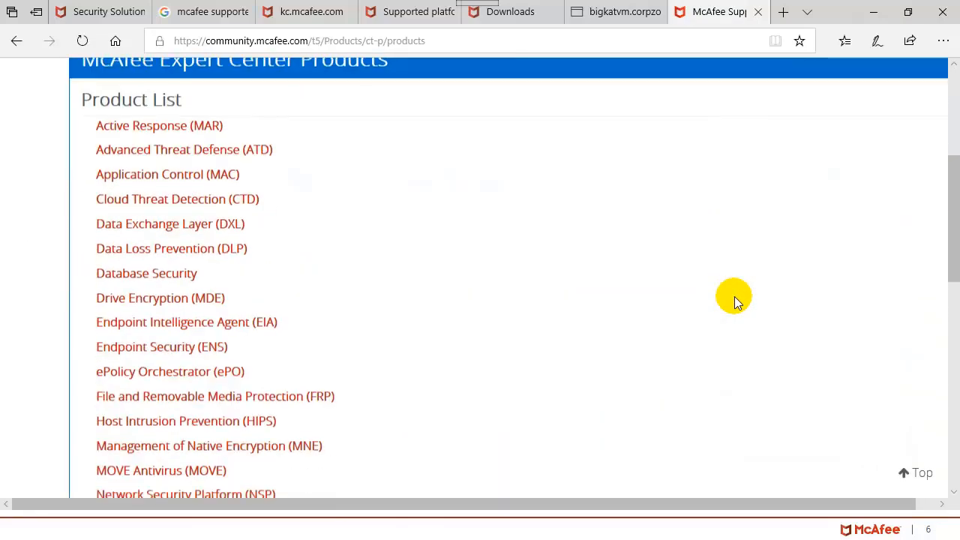
{"action": "scroll", "coordinate": [734, 296], "scroll_direction": "down", "scroll_amount": 7}
{"action": "scroll", "coordinate": [734, 297], "scroll_direction": "down", "scroll_amount": 3}
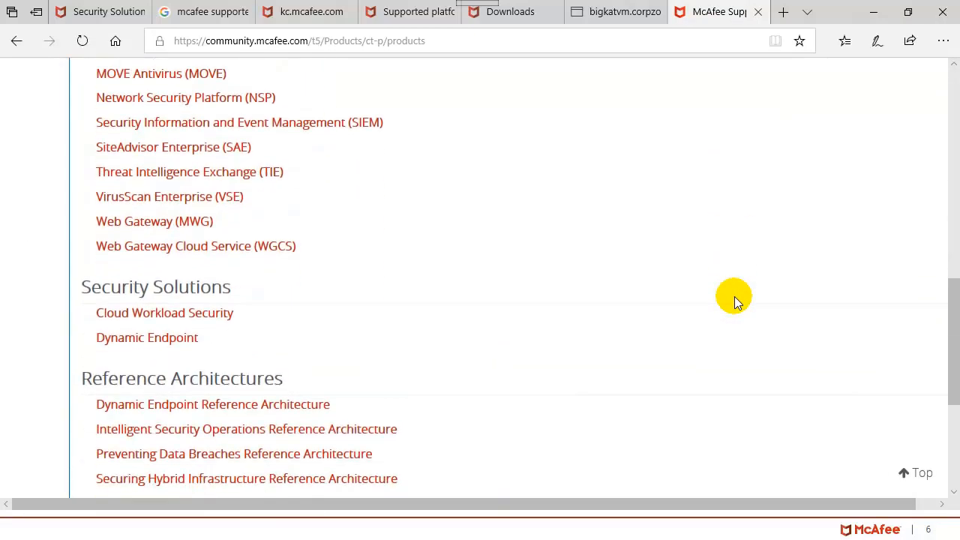
{"action": "scroll", "coordinate": [734, 296], "scroll_direction": "down", "scroll_amount": 2}
{"action": "scroll", "coordinate": [734, 296], "scroll_direction": "up", "scroll_amount": 3}
{"action": "scroll", "coordinate": [734, 296], "scroll_direction": "up", "scroll_amount": 7}
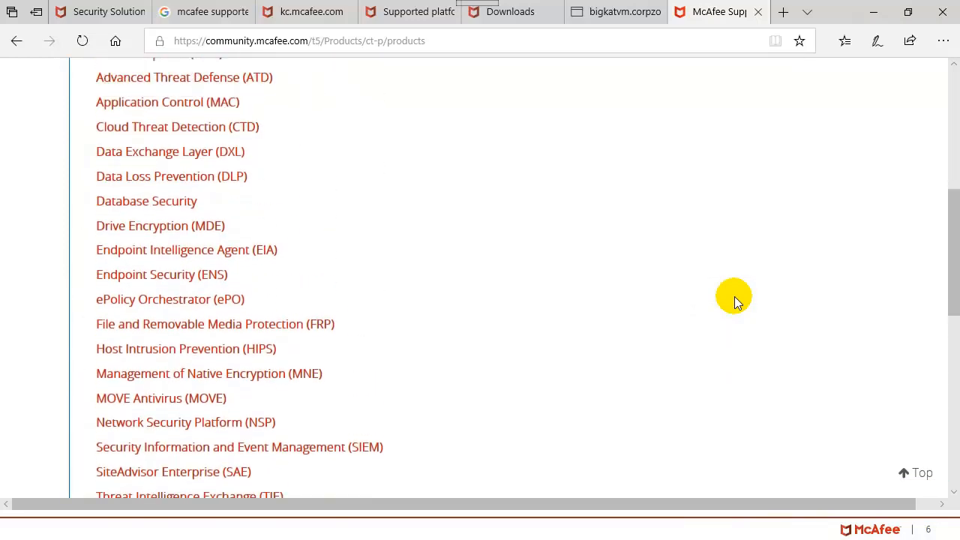
Step: Open the ePolicy Orchestrator (ePO) expert center and browse its Getting started links
{"action": "left_click", "coordinate": [208, 308]}
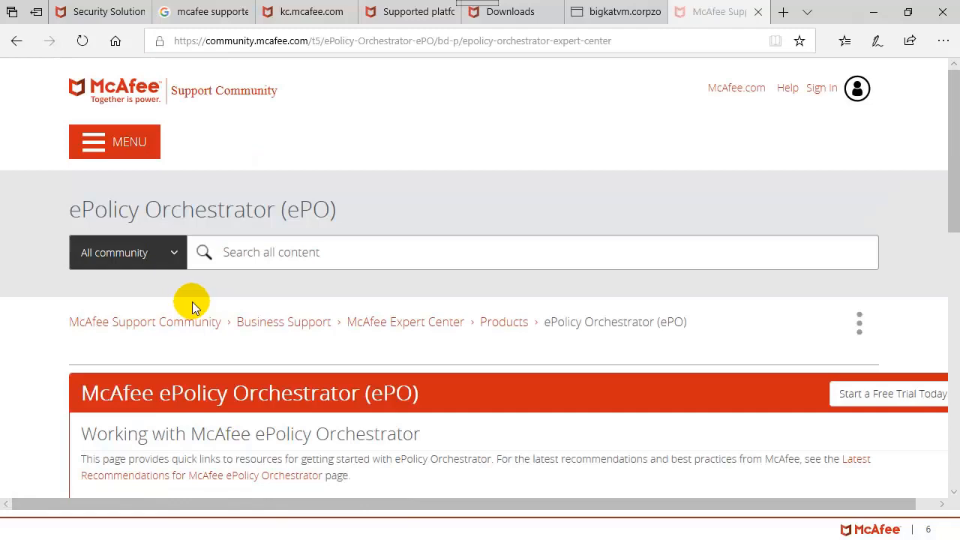
{"action": "scroll", "coordinate": [533, 315], "scroll_direction": "down", "scroll_amount": 3}
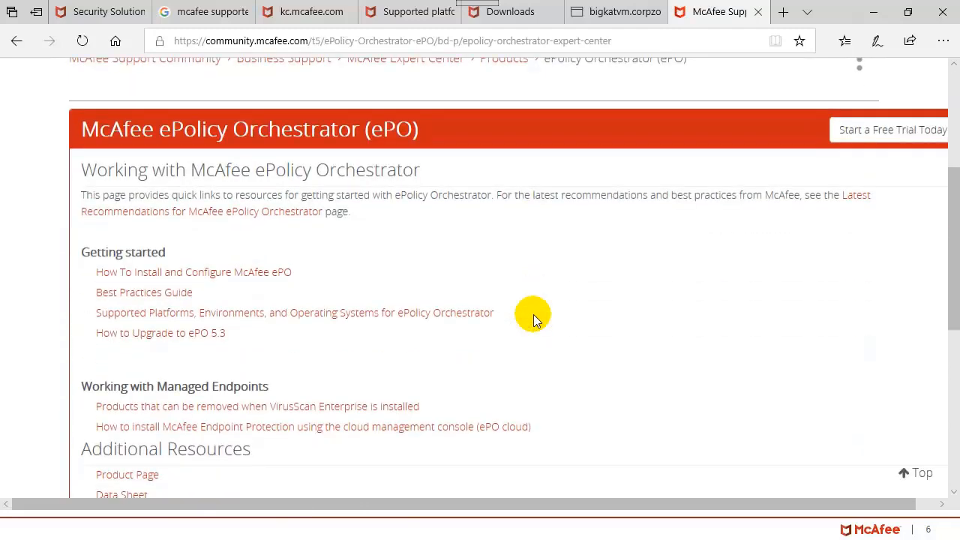
{"action": "scroll", "coordinate": [397, 276], "scroll_direction": "down", "scroll_amount": 2}
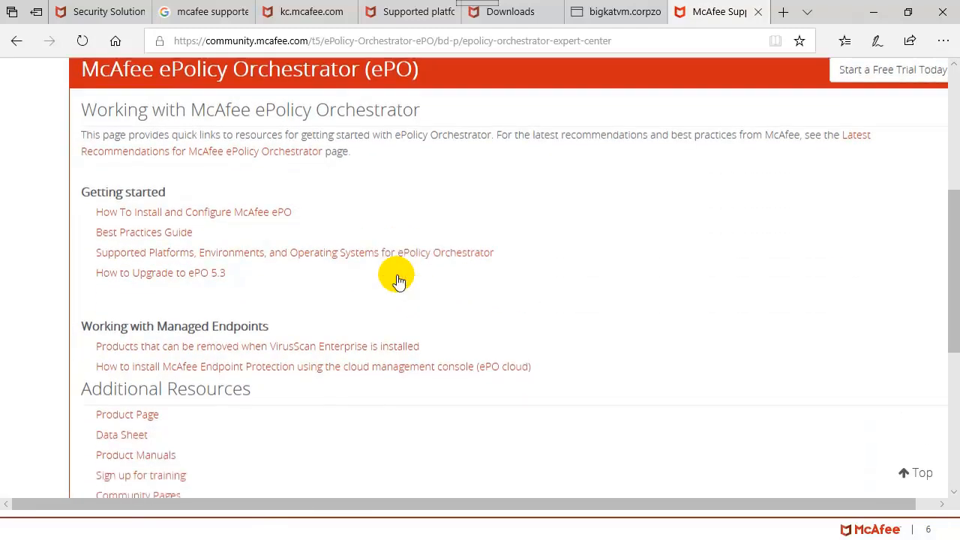
{"action": "scroll", "coordinate": [397, 279], "scroll_direction": "up", "scroll_amount": 5}
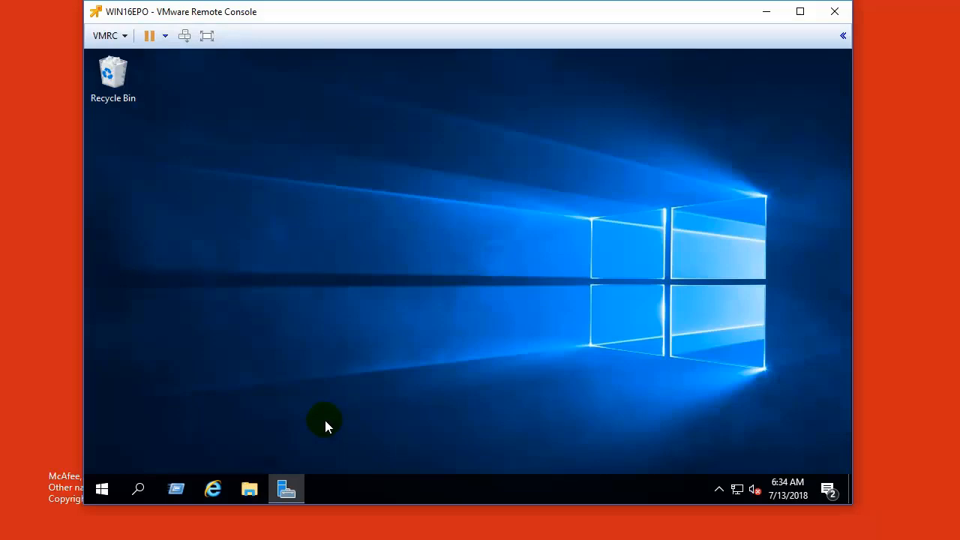
Step: Open the extracted EPO591L folder in Downloads and scroll down to its Setup application
{"action": "left_click", "coordinate": [250, 490]}
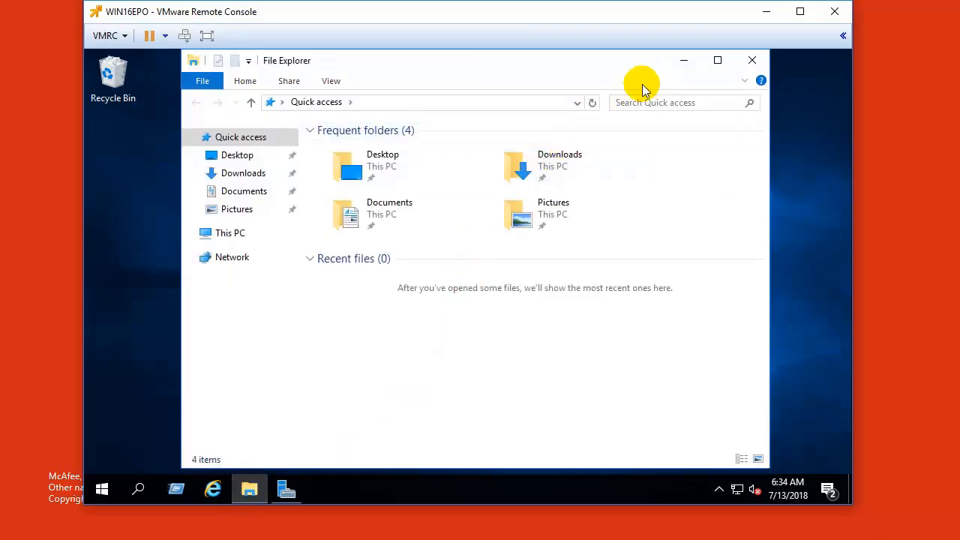
{"action": "left_click", "coordinate": [240, 174]}
{"action": "left_click", "coordinate": [346, 163]}
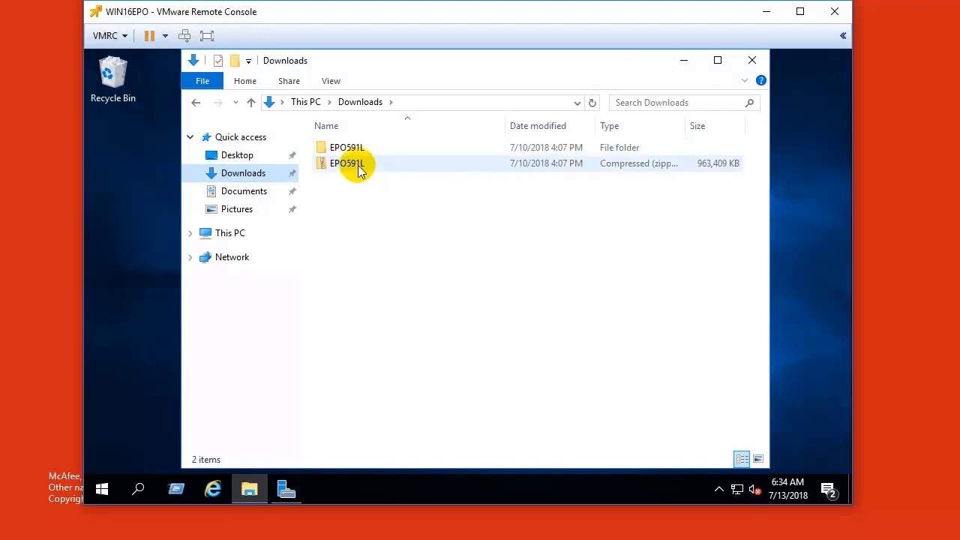
{"action": "left_click", "coordinate": [351, 150]}
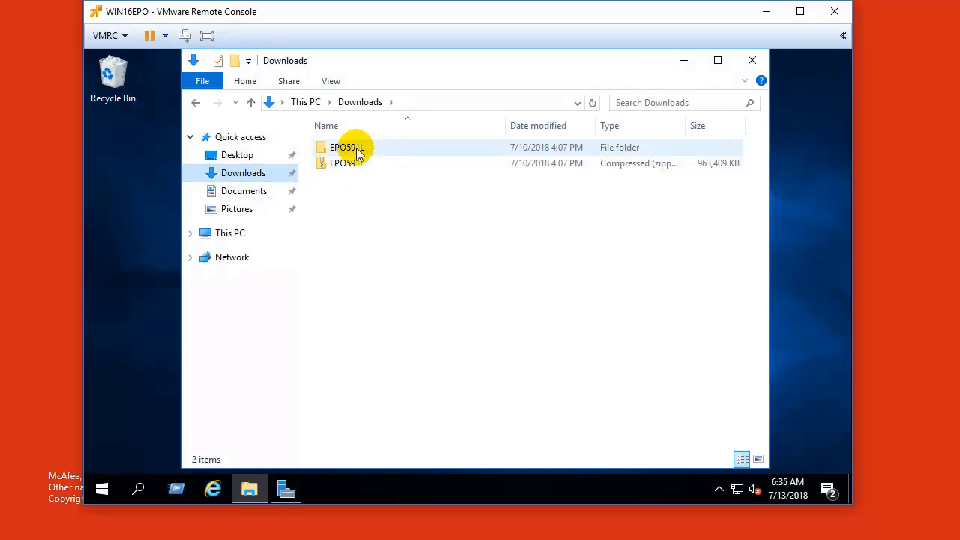
{"action": "left_click", "coordinate": [357, 164]}
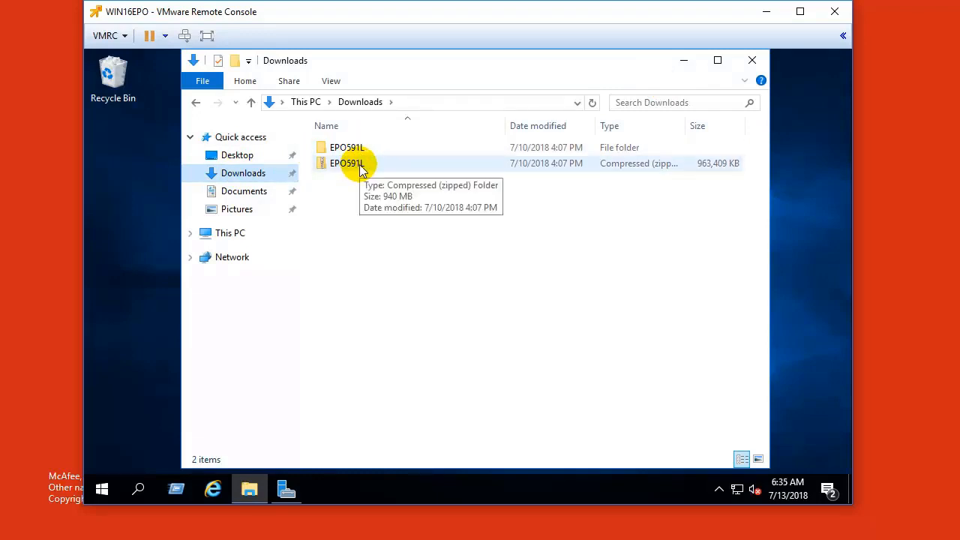
{"action": "left_click", "coordinate": [358, 149]}
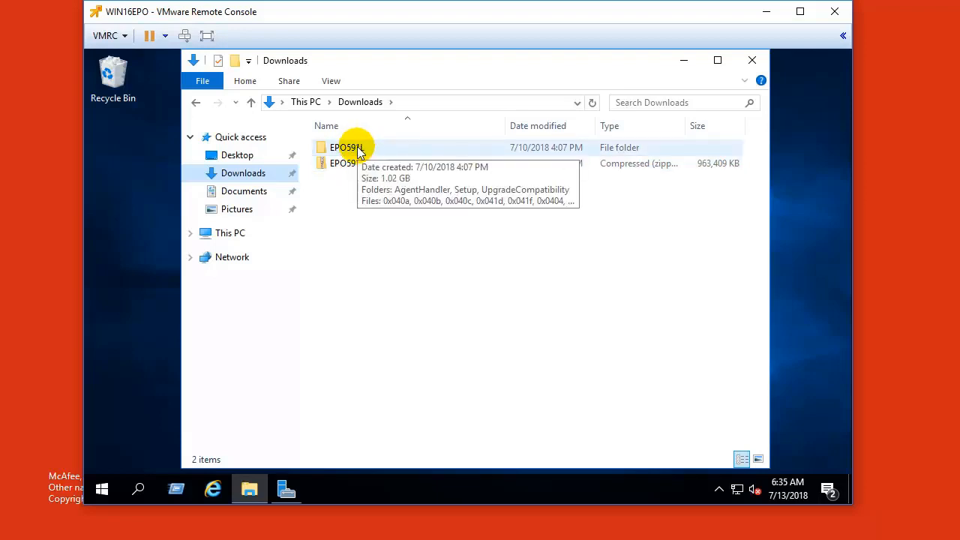
{"action": "double_click", "coordinate": [358, 149]}
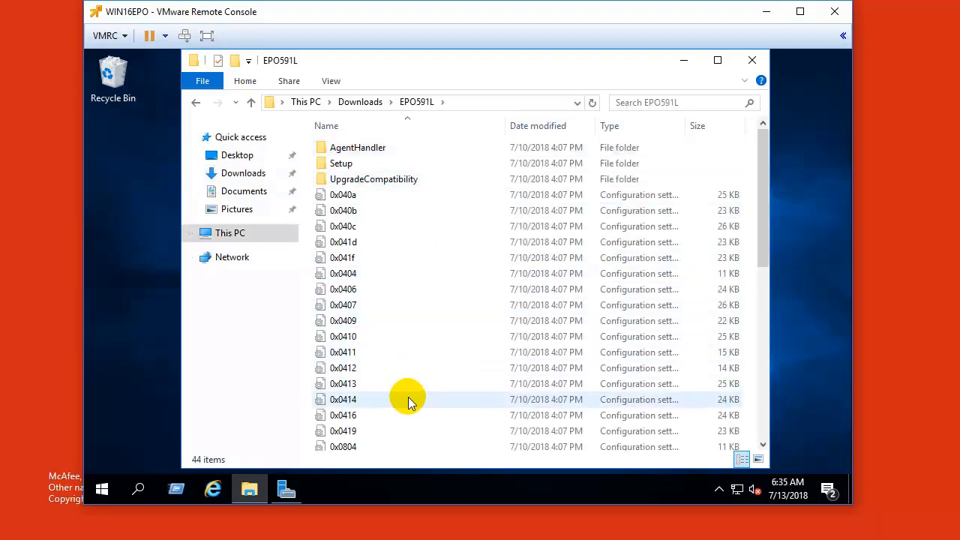
{"action": "left_click", "coordinate": [356, 399]}
{"action": "scroll", "coordinate": [357, 399], "scroll_direction": "down", "scroll_amount": 6}
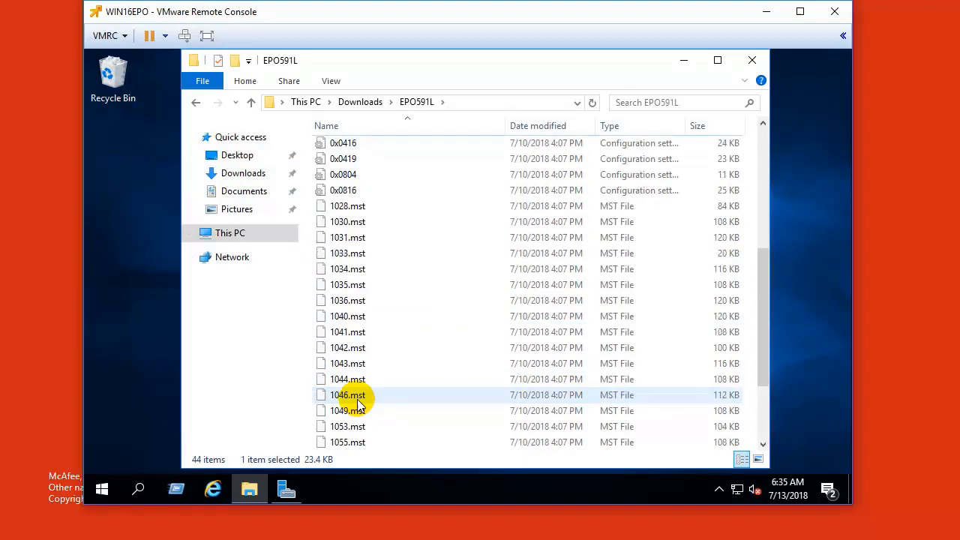
{"action": "scroll", "coordinate": [358, 403], "scroll_direction": "down", "scroll_amount": 3}
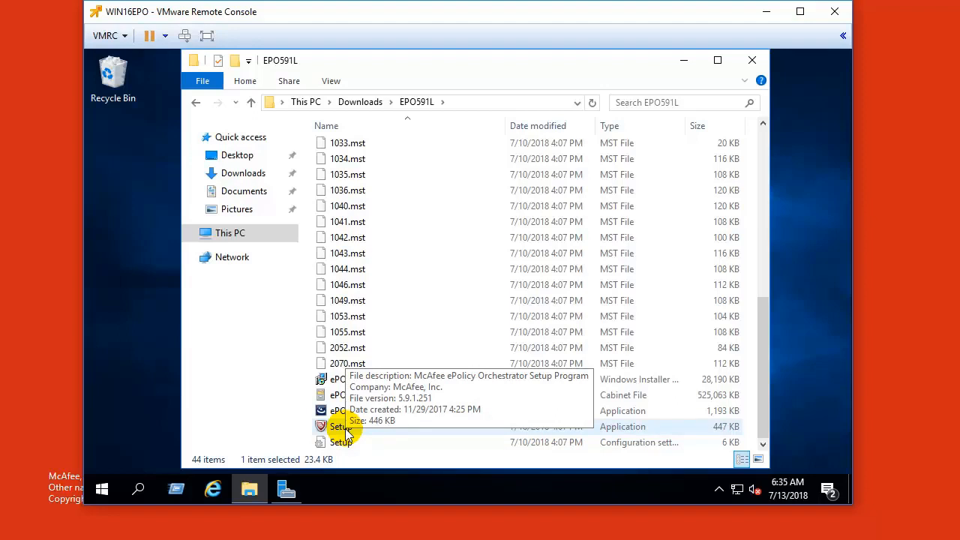
Step: Run ePO 5.9.1 Setup and advance with the default install folder to Database Information
{"action": "double_click", "coordinate": [347, 434]}
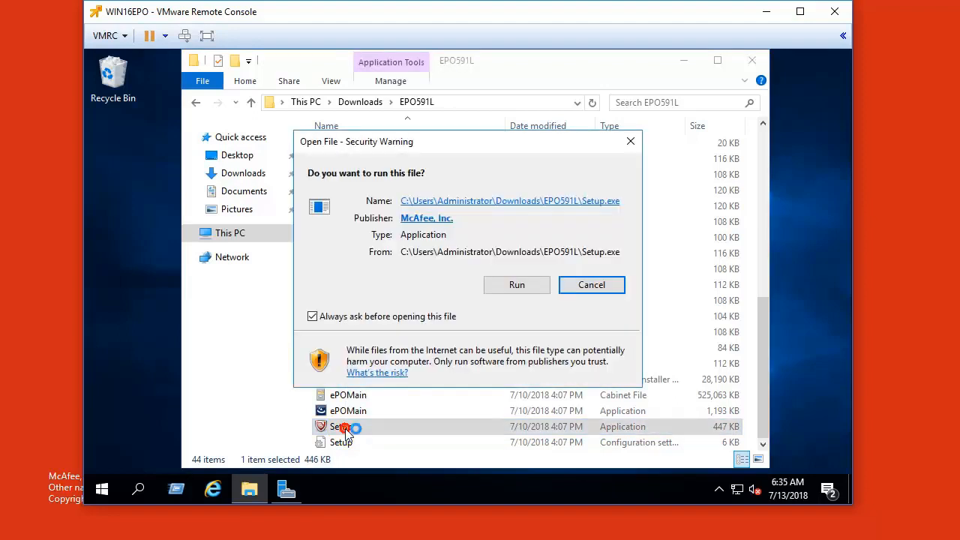
{"action": "left_click", "coordinate": [503, 291]}
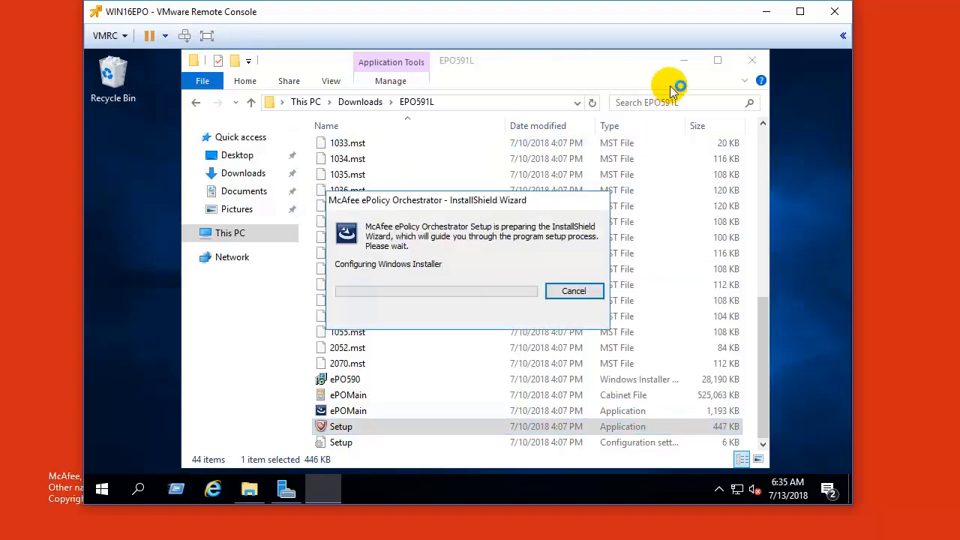
{"action": "left_click", "coordinate": [682, 61]}
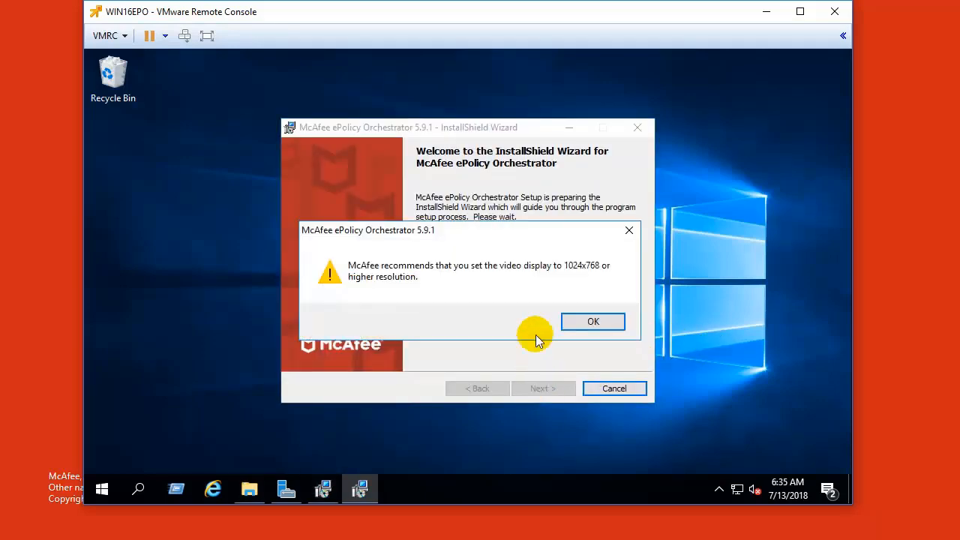
{"action": "left_click", "coordinate": [591, 322]}
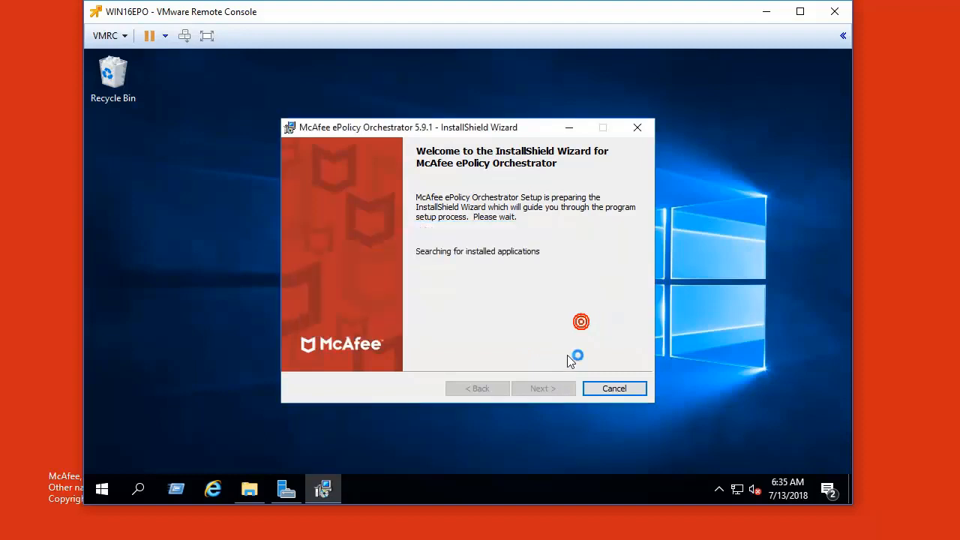
{"action": "left_click", "coordinate": [540, 389]}
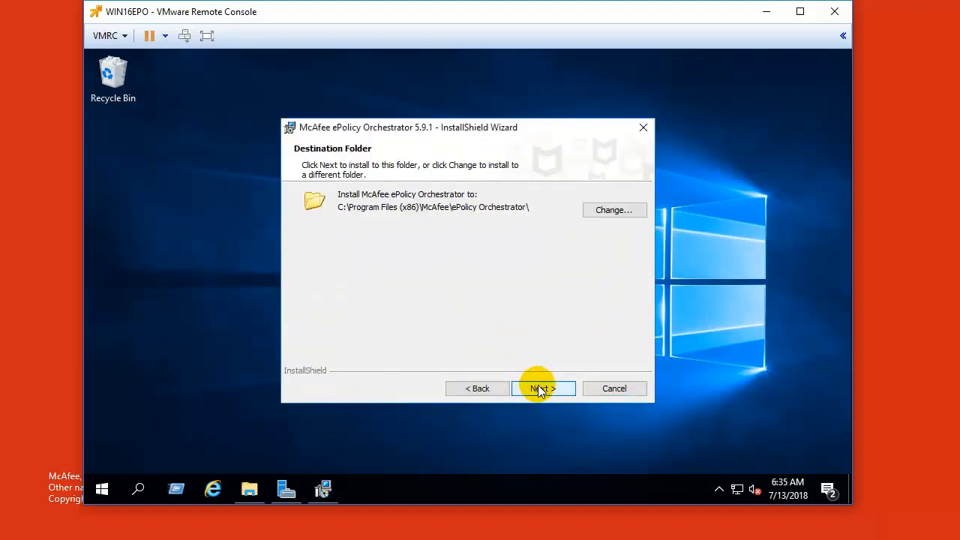
{"action": "left_click", "coordinate": [539, 387]}
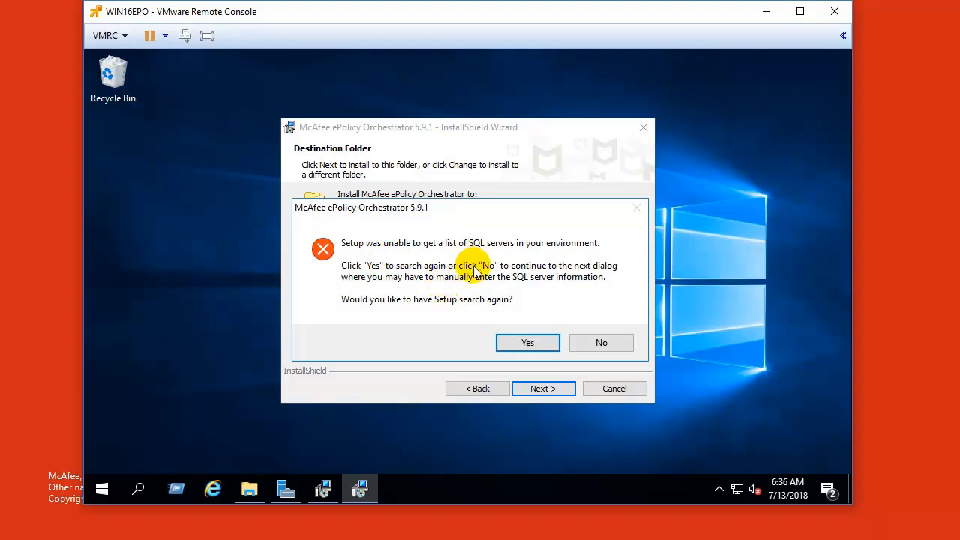
{"action": "left_click", "coordinate": [598, 343]}
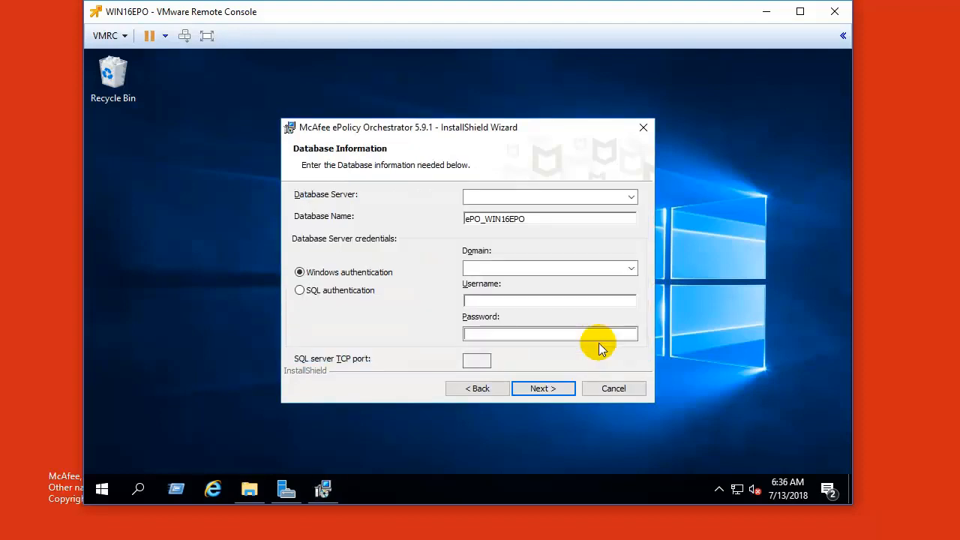
{"action": "left_click", "coordinate": [570, 198]}
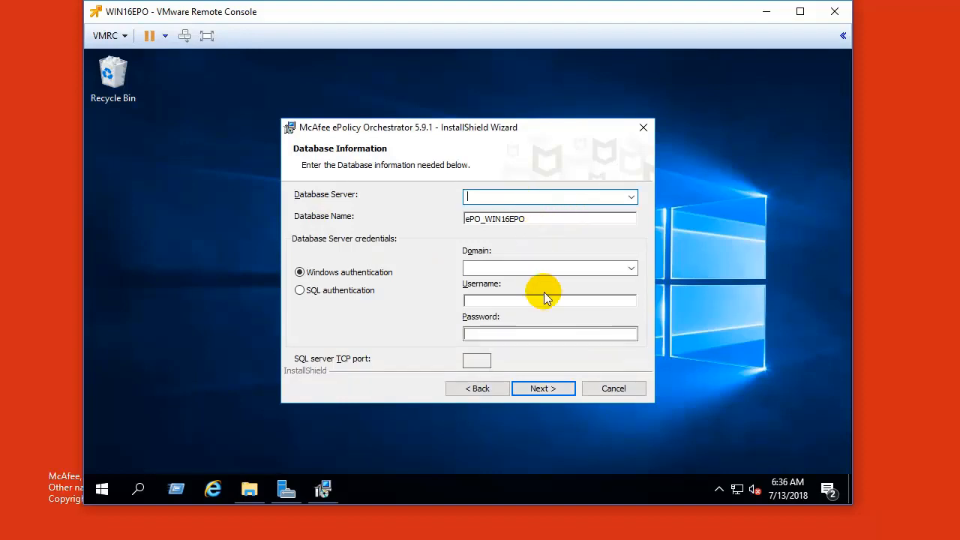
Step: Cancel the ePO installation, confirm with Yes, and finish the installer
{"action": "left_click", "coordinate": [607, 389]}
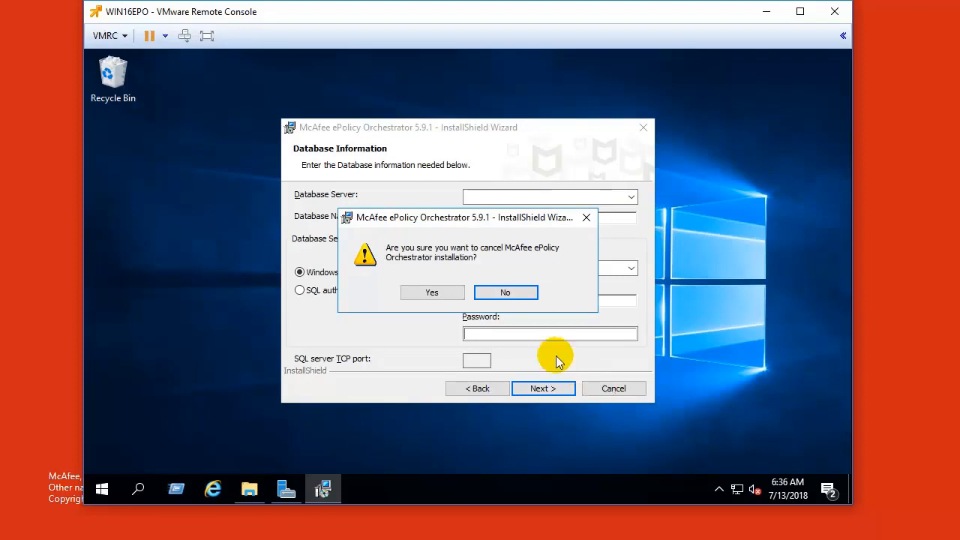
{"action": "left_click", "coordinate": [454, 294]}
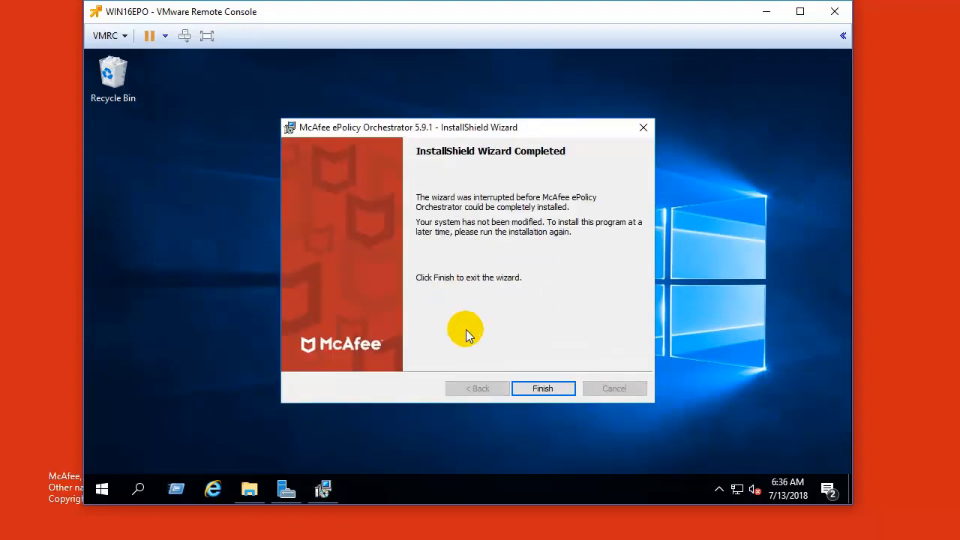
{"action": "left_click", "coordinate": [543, 388]}
Step: Run SQLEXPR2016_x64_ENU from Setup > SQL2016Express and extract it to the default folder
{"action": "left_click", "coordinate": [265, 489]}
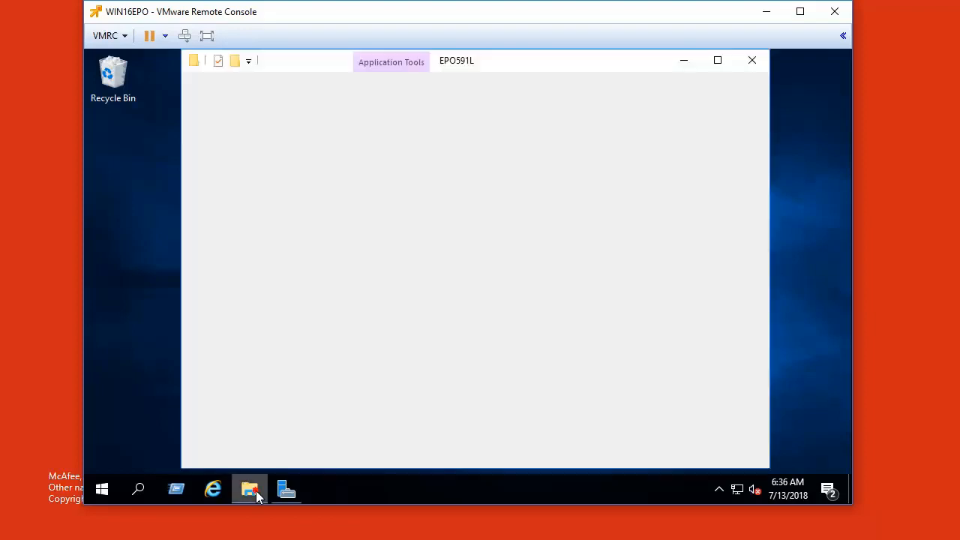
{"action": "scroll", "coordinate": [439, 251], "scroll_direction": "up", "scroll_amount": 6}
{"action": "scroll", "coordinate": [438, 251], "scroll_direction": "up", "scroll_amount": 2}
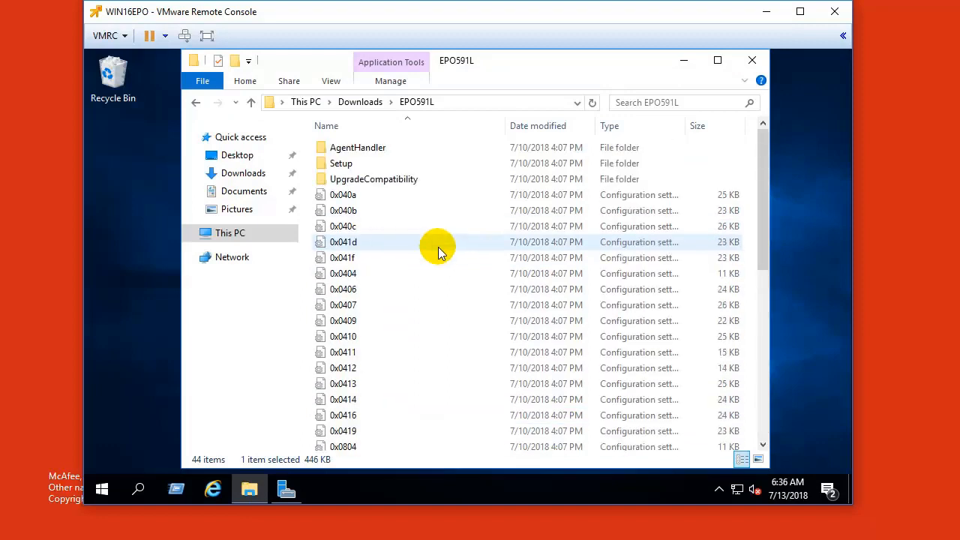
{"action": "double_click", "coordinate": [343, 167]}
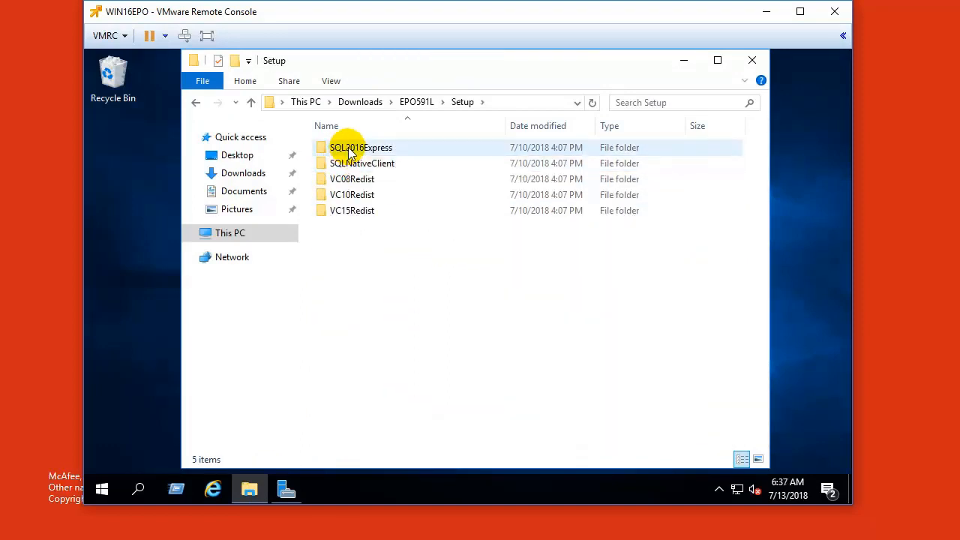
{"action": "double_click", "coordinate": [348, 150]}
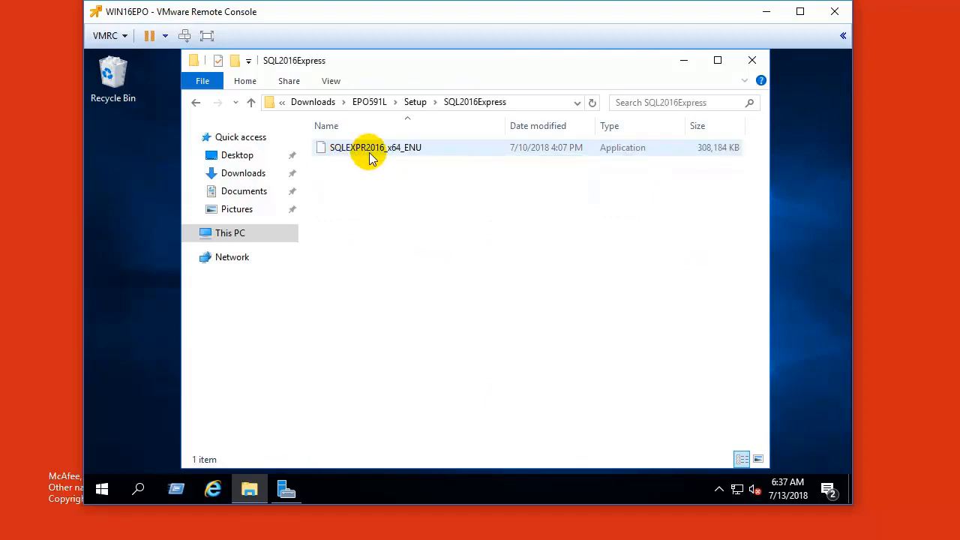
{"action": "double_click", "coordinate": [370, 150]}
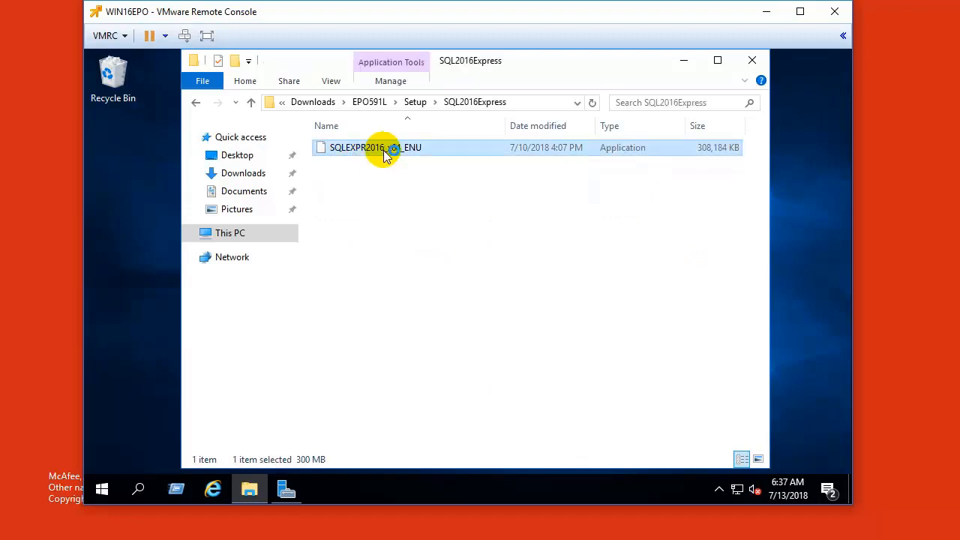
{"action": "left_click", "coordinate": [682, 61]}
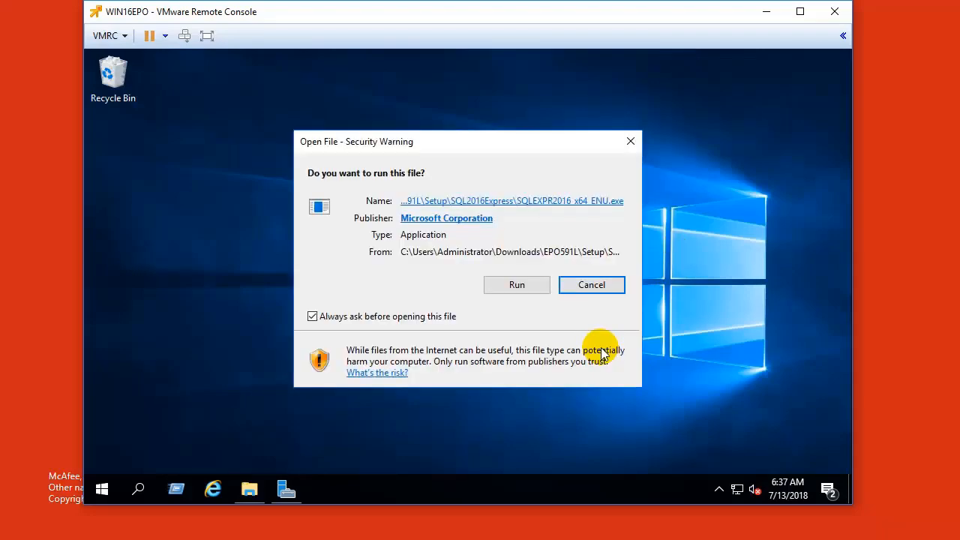
{"action": "left_click", "coordinate": [519, 289]}
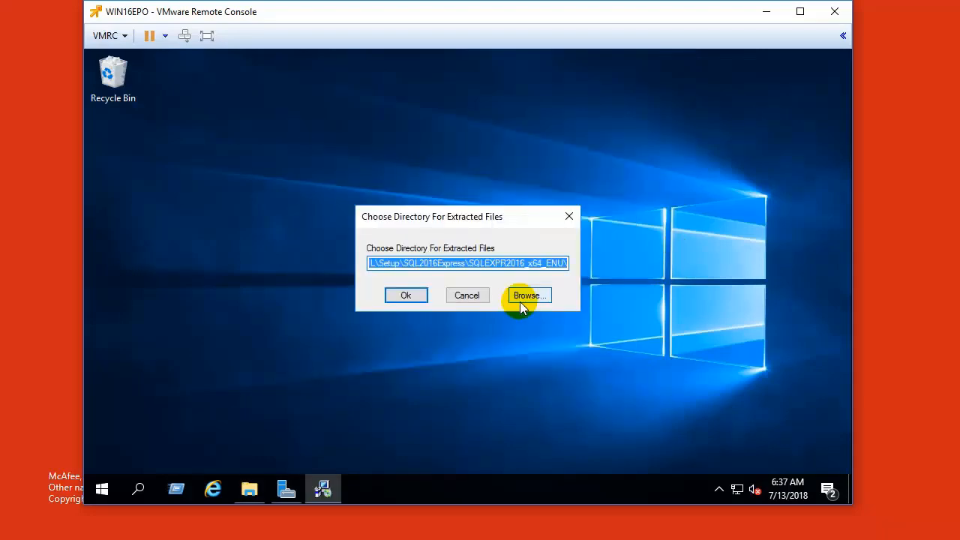
{"action": "left_click", "coordinate": [406, 295]}
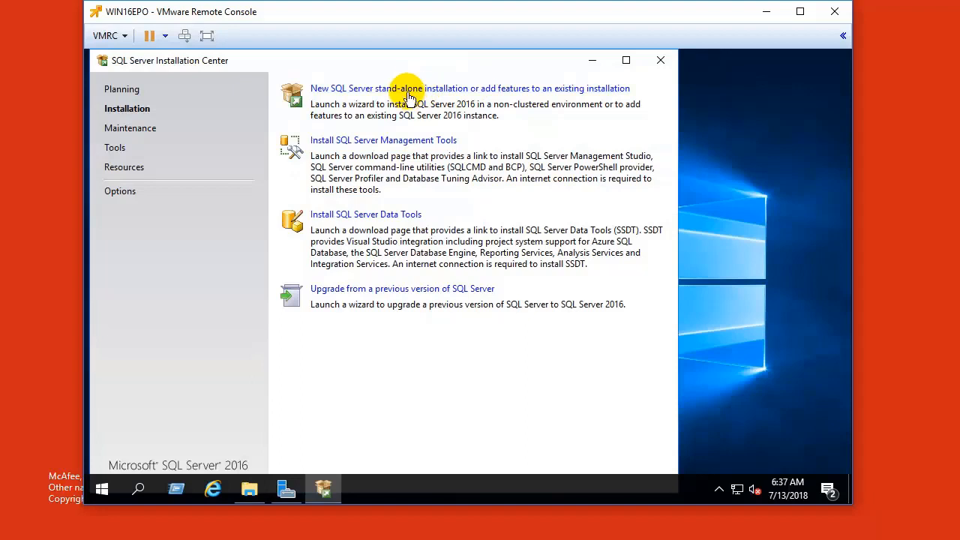
Step: Choose a new SQL Server stand-alone installation and accept the license terms
{"action": "left_click", "coordinate": [459, 93]}
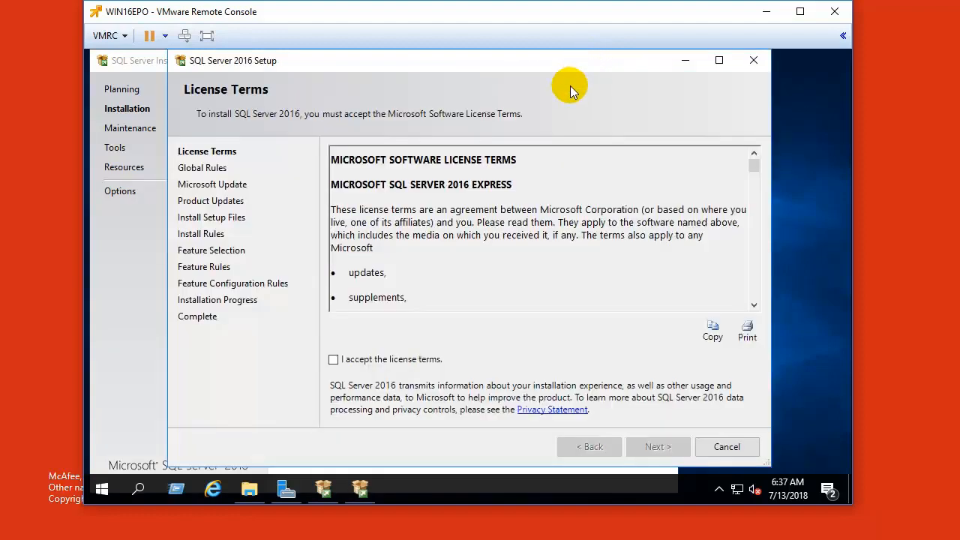
{"action": "left_click", "coordinate": [335, 359]}
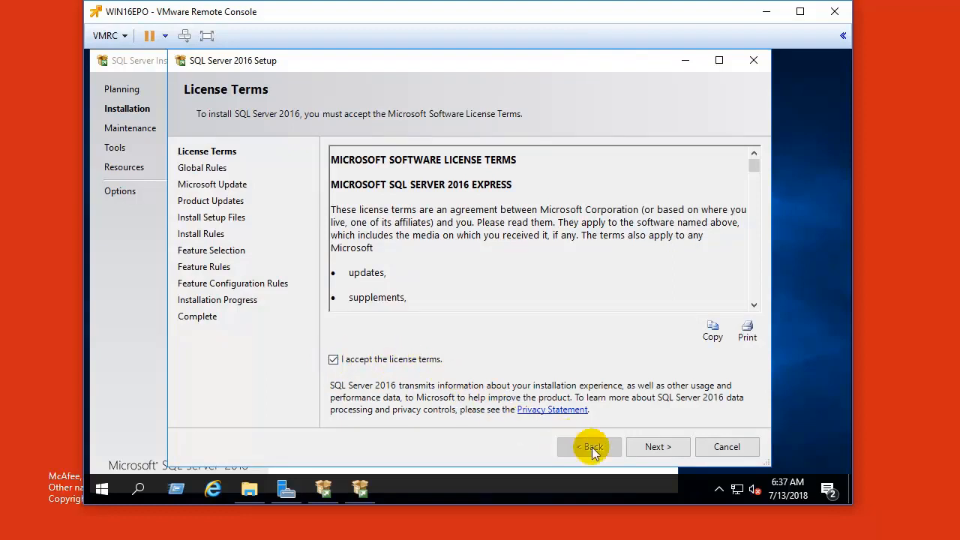
{"action": "left_click", "coordinate": [656, 446]}
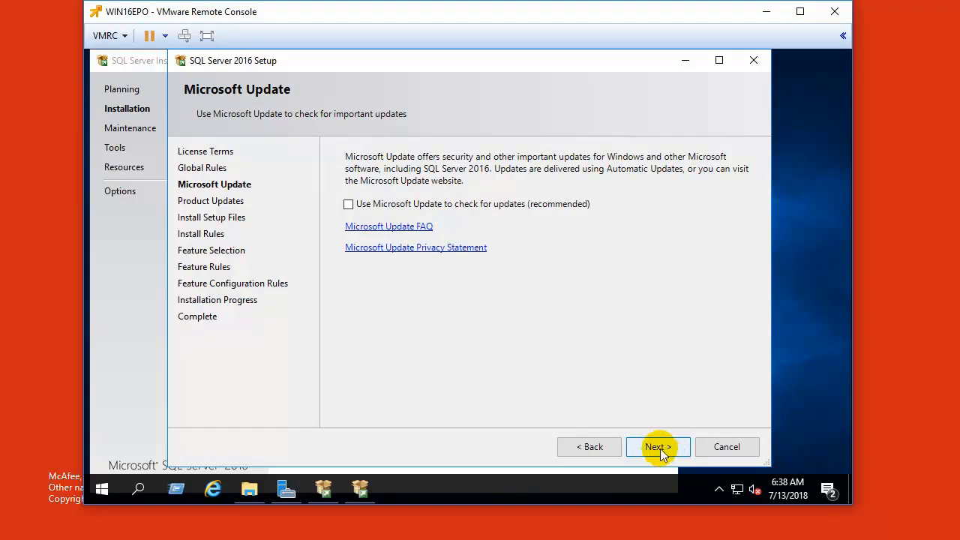
Step: Skip Microsoft Update, install the setup files, and pass Install Rules with one warning
{"action": "left_click", "coordinate": [658, 447]}
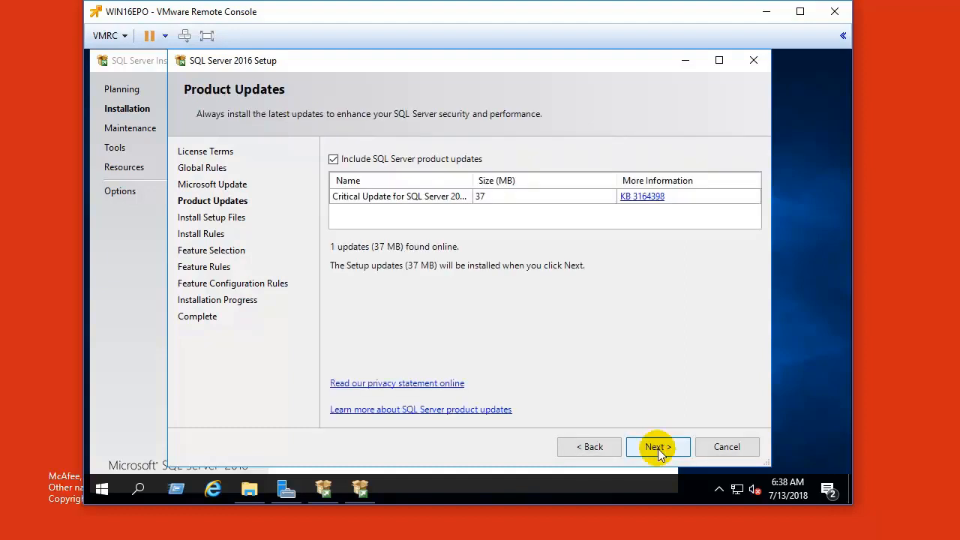
{"action": "left_click", "coordinate": [658, 447]}
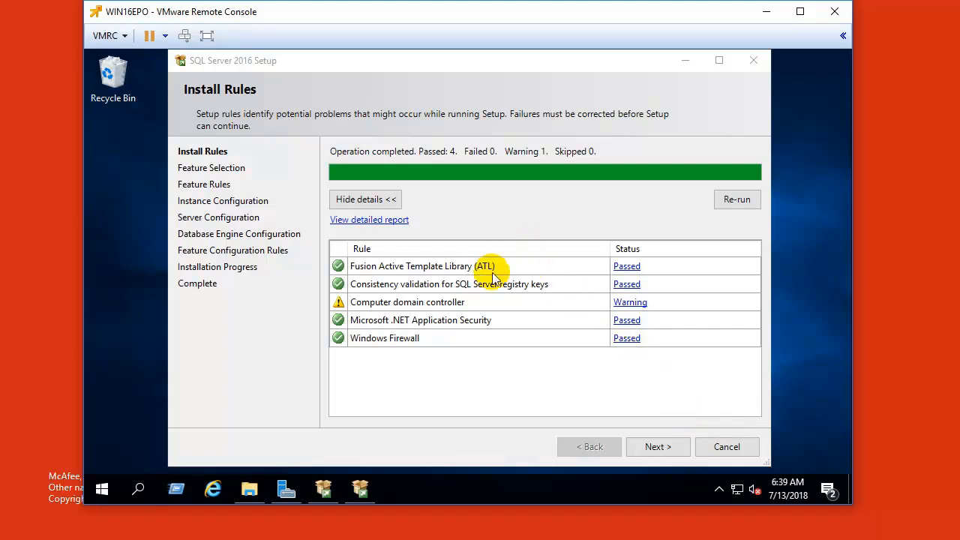
{"action": "left_click", "coordinate": [654, 447]}
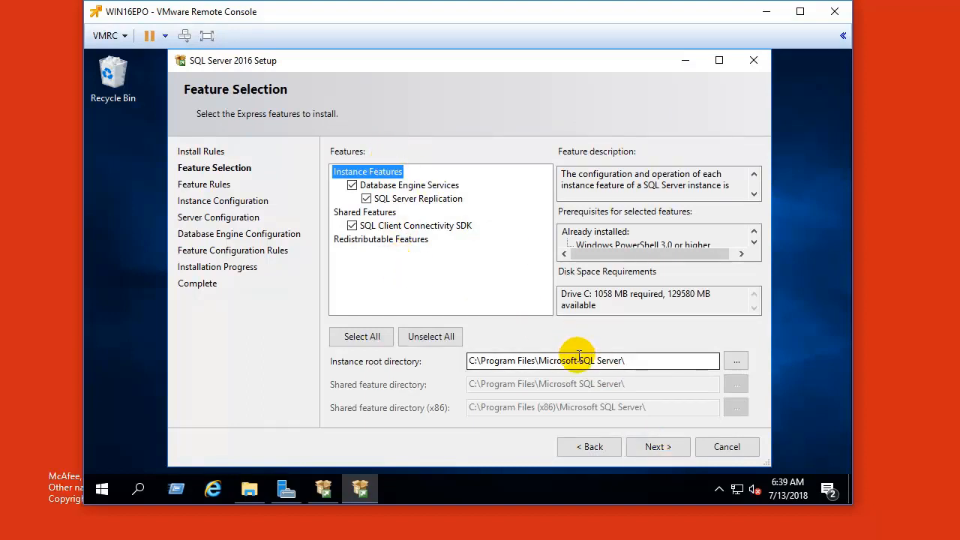
Step: Keep the default features and the SQLExpress named instance (ID SQLEXPRESS)
{"action": "left_click", "coordinate": [663, 449]}
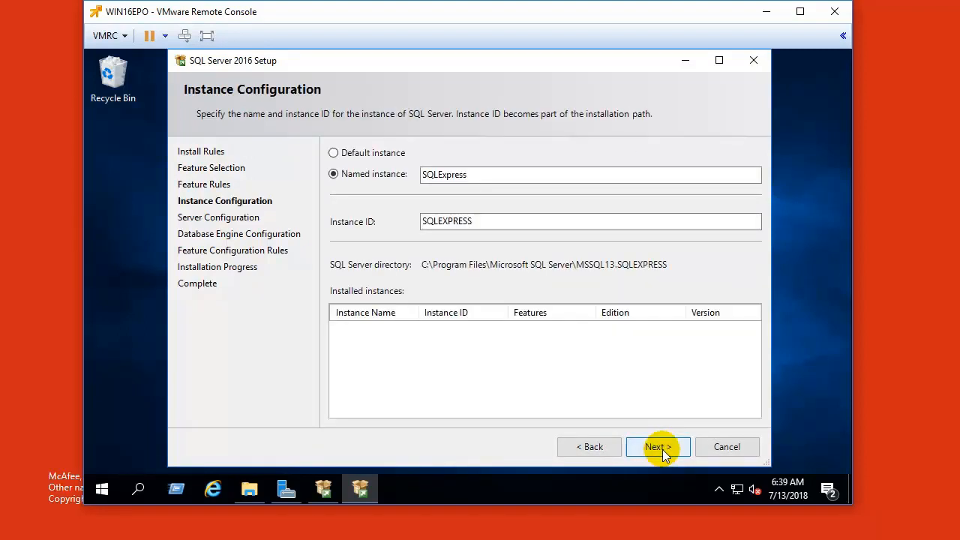
{"action": "left_click_drag", "start_coordinate": [480, 221], "coordinate": [411, 220]}
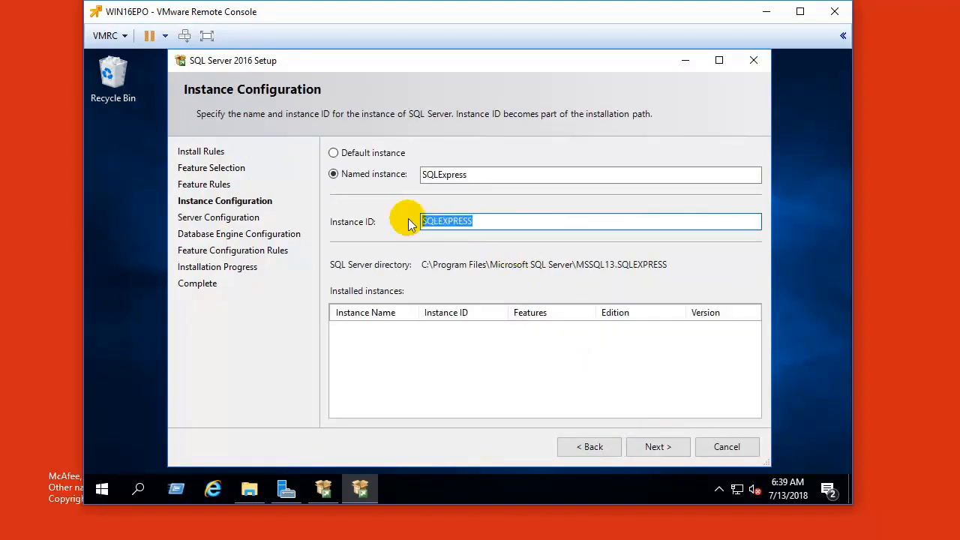
{"action": "left_click_drag", "start_coordinate": [466, 174], "coordinate": [414, 174]}
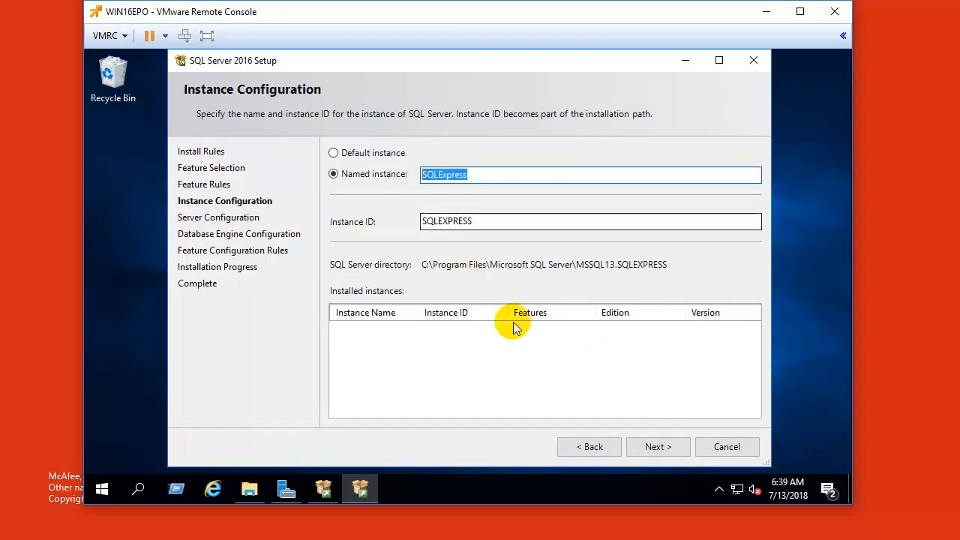
{"action": "left_click", "coordinate": [655, 447]}
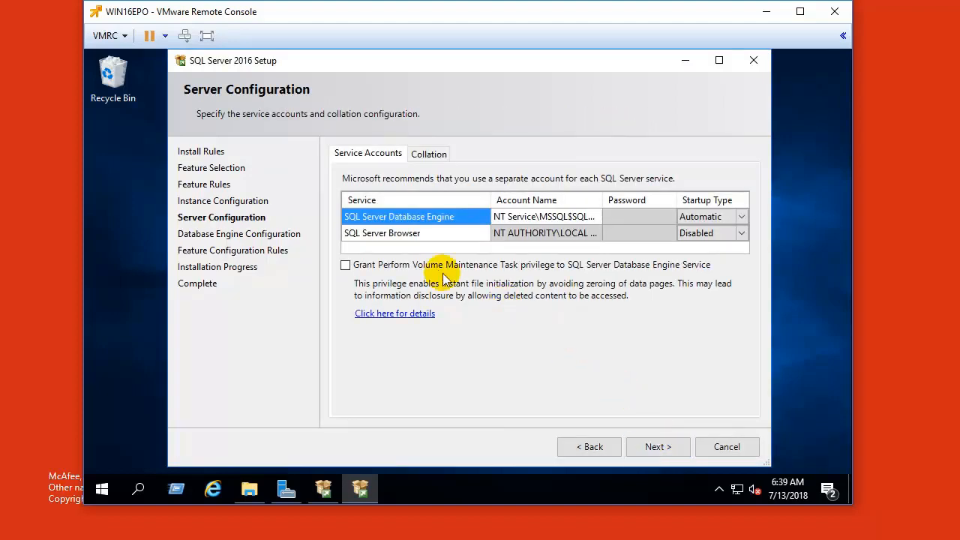
Step: Set the SQL Server Browser service startup type to Automatic
{"action": "left_click", "coordinate": [714, 233]}
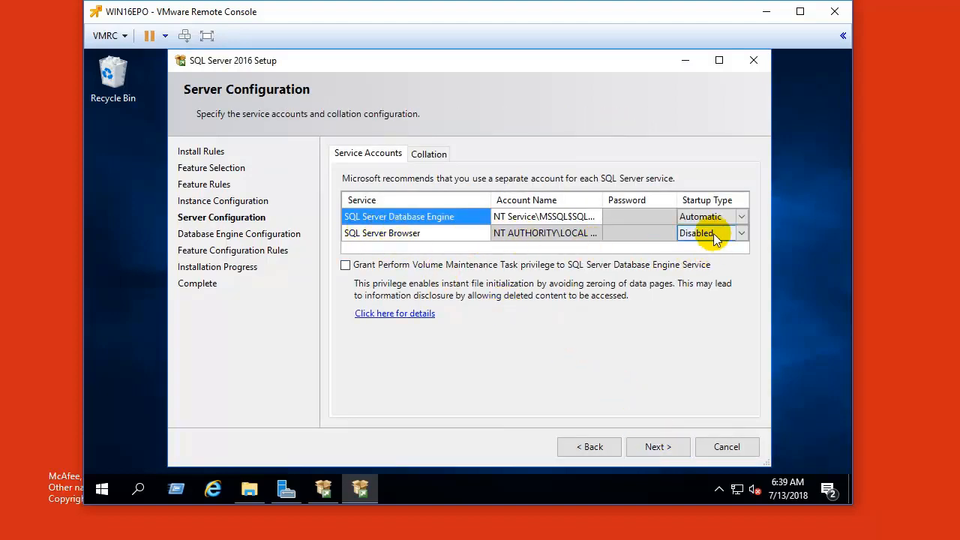
{"action": "left_click", "coordinate": [713, 233]}
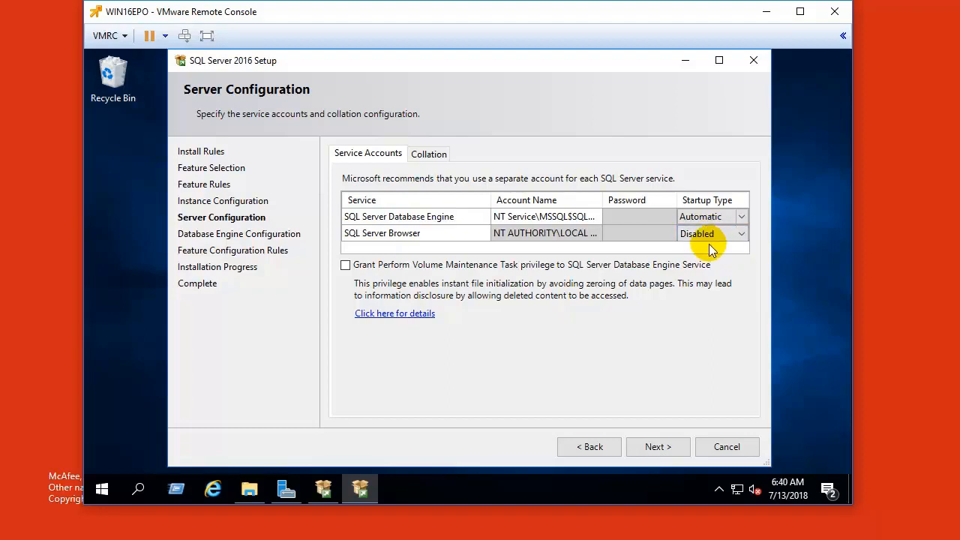
{"action": "left_click", "coordinate": [740, 234]}
{"action": "left_click", "coordinate": [686, 248]}
Step: Select Mixed Mode authentication, enter and confirm the sa password, and start installing
{"action": "left_click", "coordinate": [658, 447]}
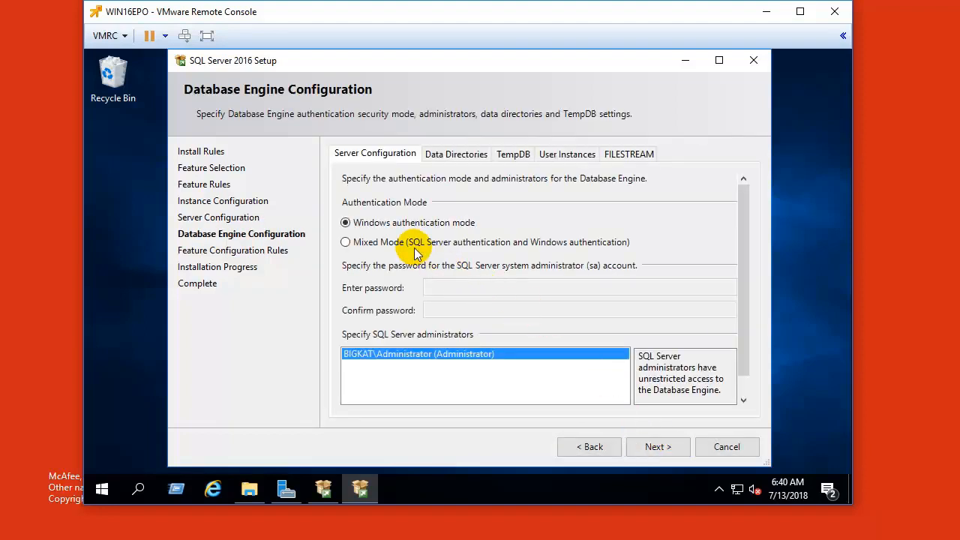
{"action": "left_click", "coordinate": [352, 241]}
{"action": "left_click", "coordinate": [509, 286]}
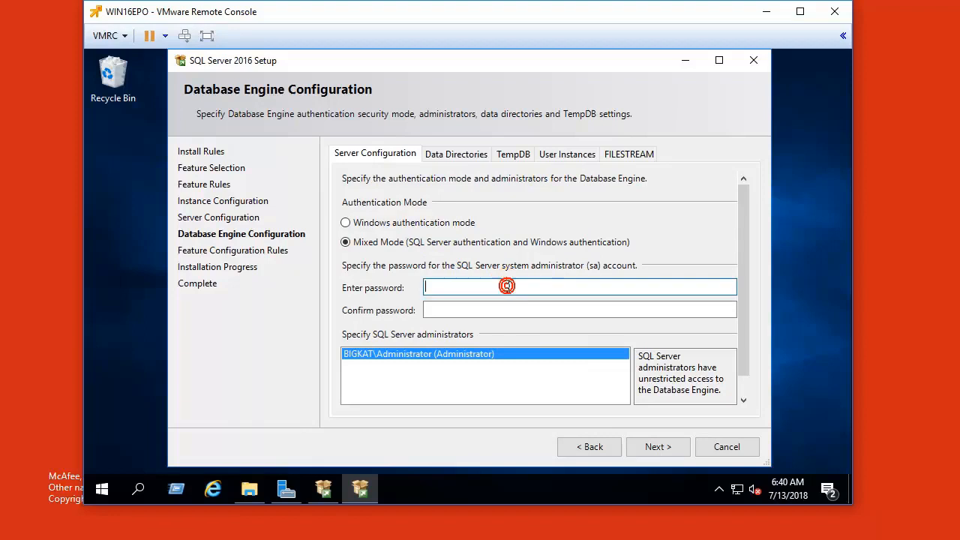
{"action": "type", "text": "P"}
{"action": "key", "text": "BackSpace"}
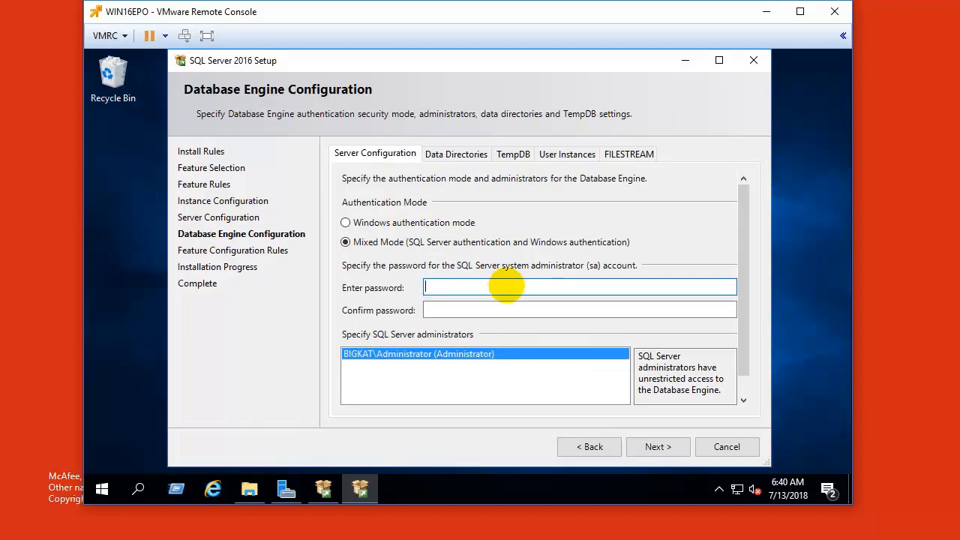
{"action": "type", "text": "P@ssw"}
{"action": "key", "text": "BackSpace"}
{"action": "key", "text": "BackSpace"}
{"action": "key", "text": "BackSpace"}
{"action": "key", "text": "BackSpace"}
{"action": "type", "text": "@ssw0rd"}
{"action": "key", "text": "Tab"}
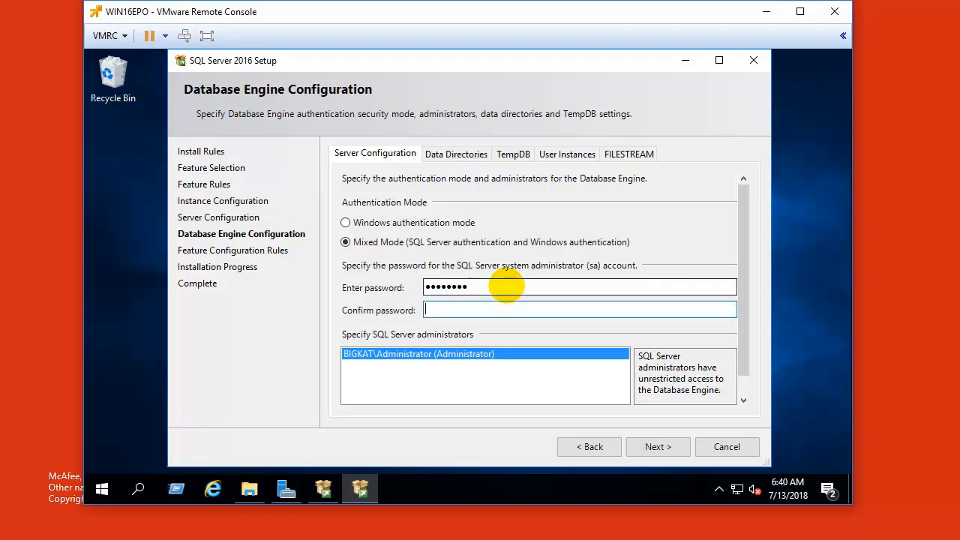
{"action": "type", "text": "P@ssw0rd"}
{"action": "left_click", "coordinate": [670, 448]}
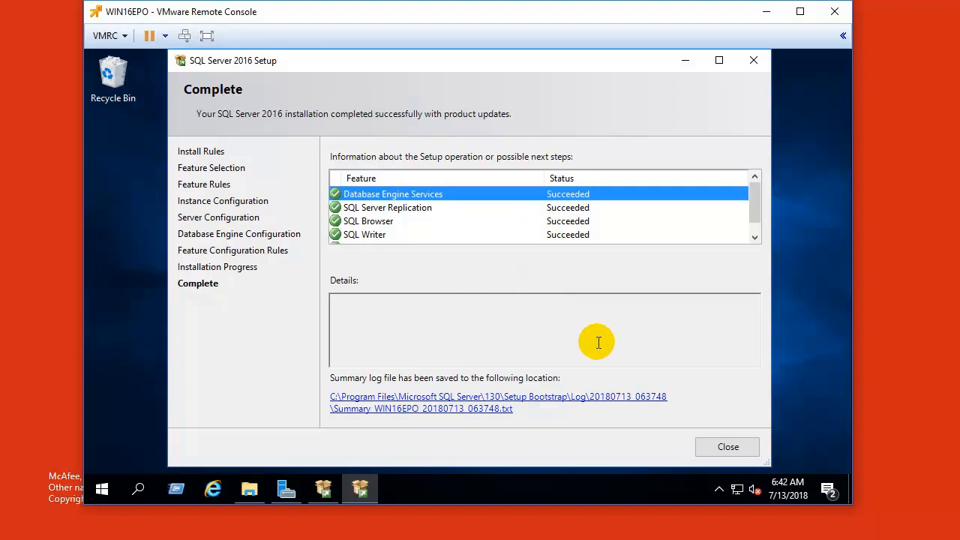
Step: Close the completed SQL Server setup and the SQL Server Installation Center window
{"action": "left_click", "coordinate": [727, 448]}
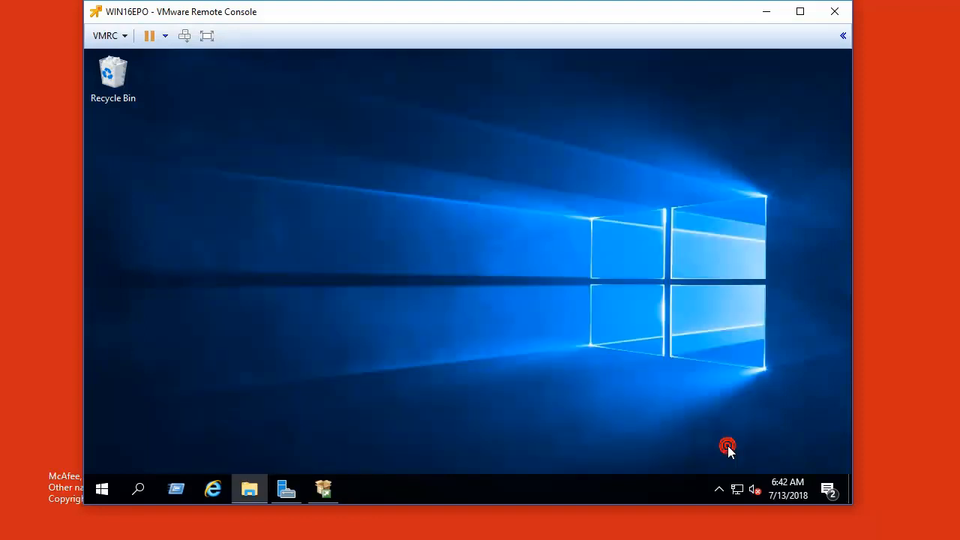
{"action": "left_click", "coordinate": [316, 492]}
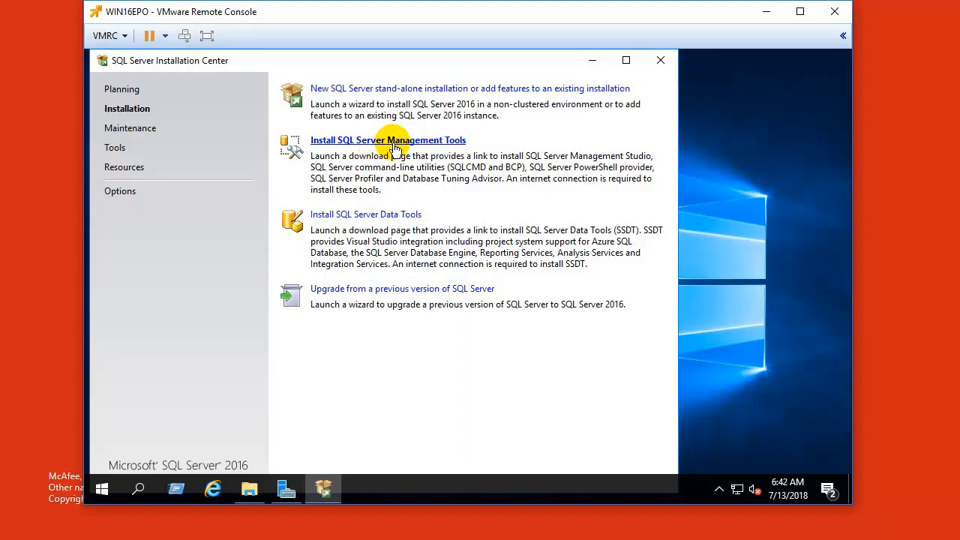
{"action": "left_click", "coordinate": [657, 61]}
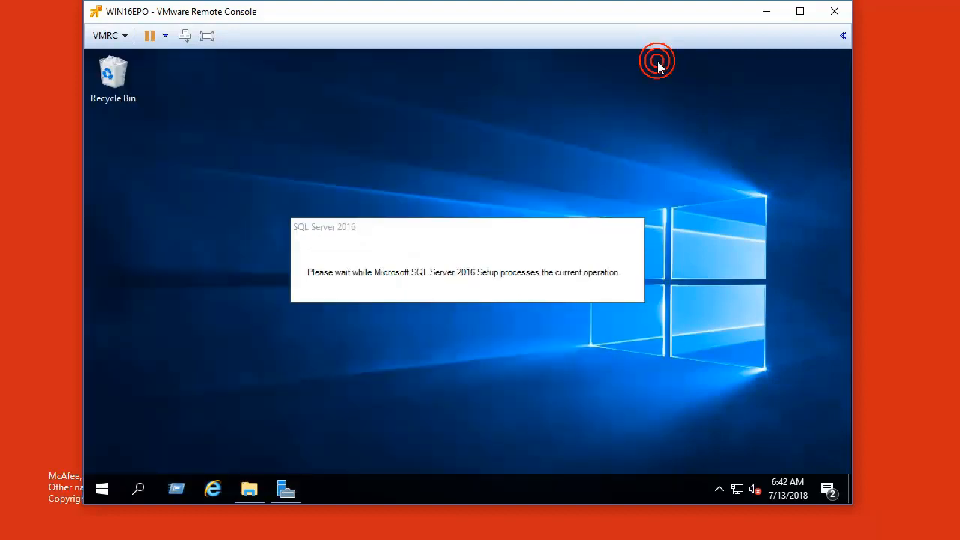
Step: In SQL Server Configuration Manager, enable the Named Pipes and TCP/IP protocols for SQLEXPRESS
{"action": "left_click", "coordinate": [103, 490]}
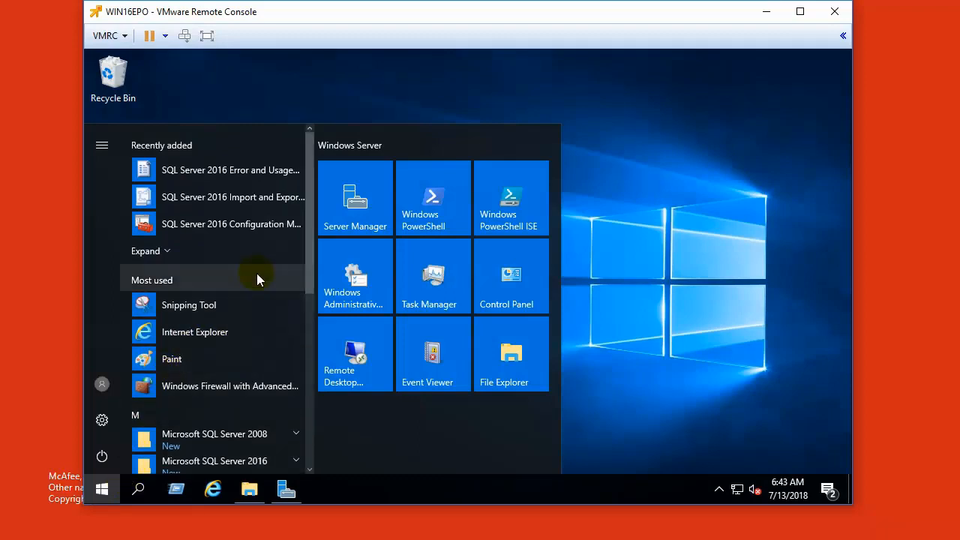
{"action": "left_click", "coordinate": [250, 225]}
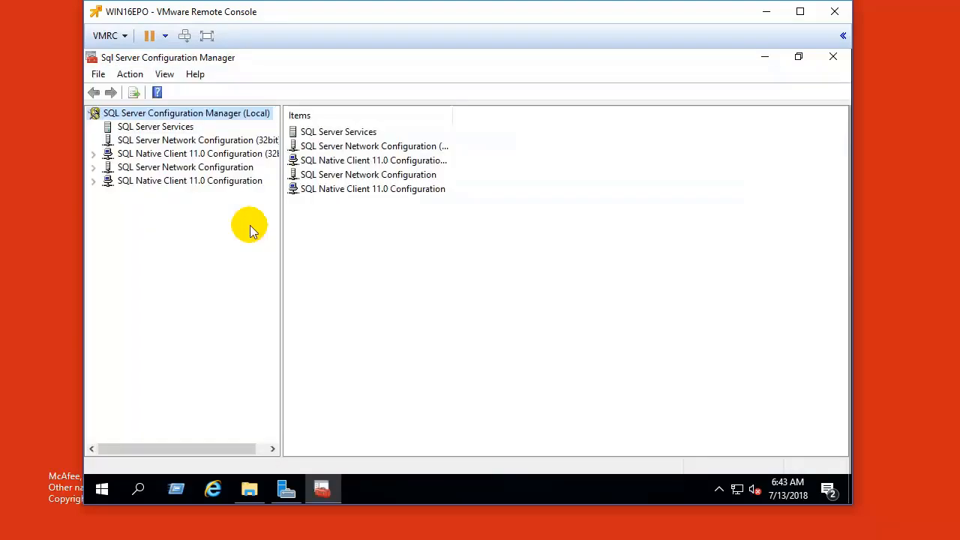
{"action": "left_click", "coordinate": [94, 168]}
{"action": "left_click", "coordinate": [184, 182]}
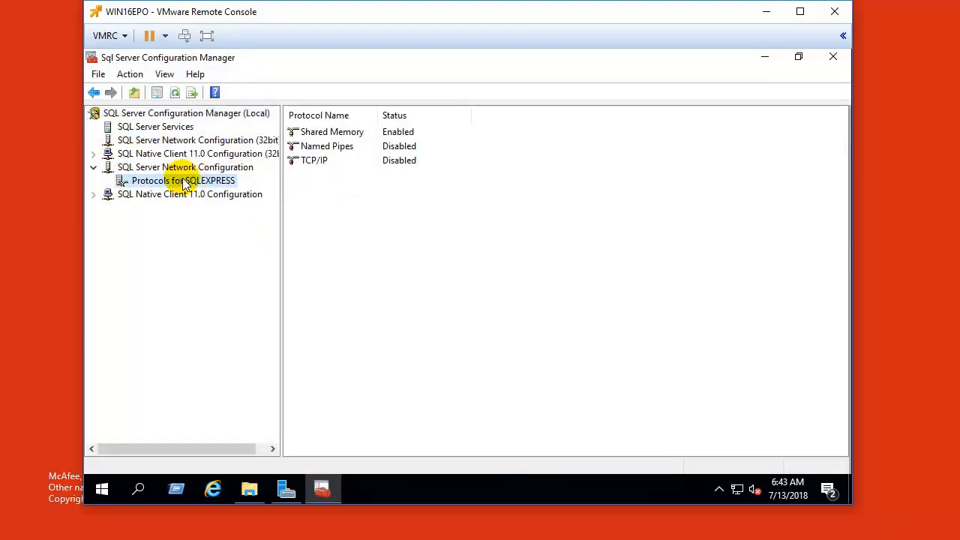
{"action": "right_click", "coordinate": [334, 147]}
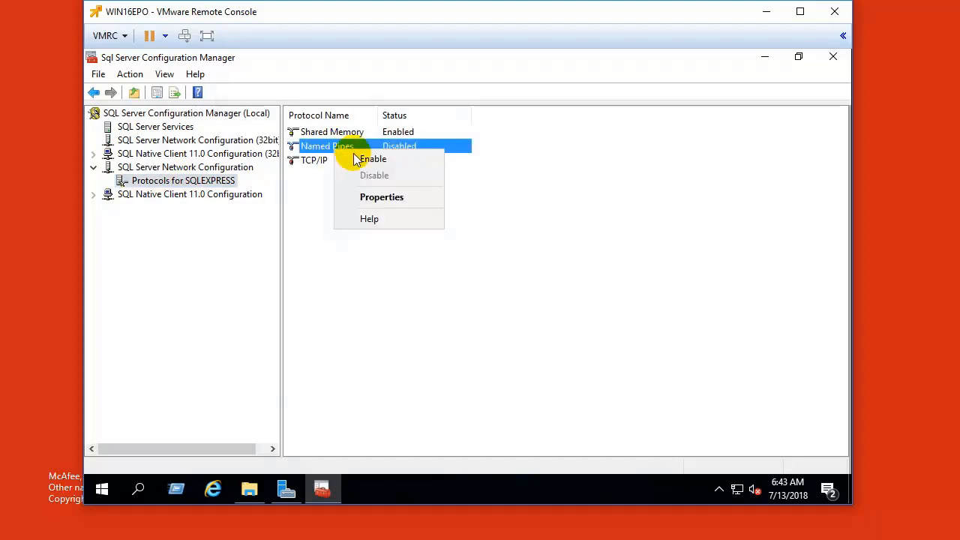
{"action": "left_click", "coordinate": [360, 159]}
{"action": "left_click", "coordinate": [585, 294]}
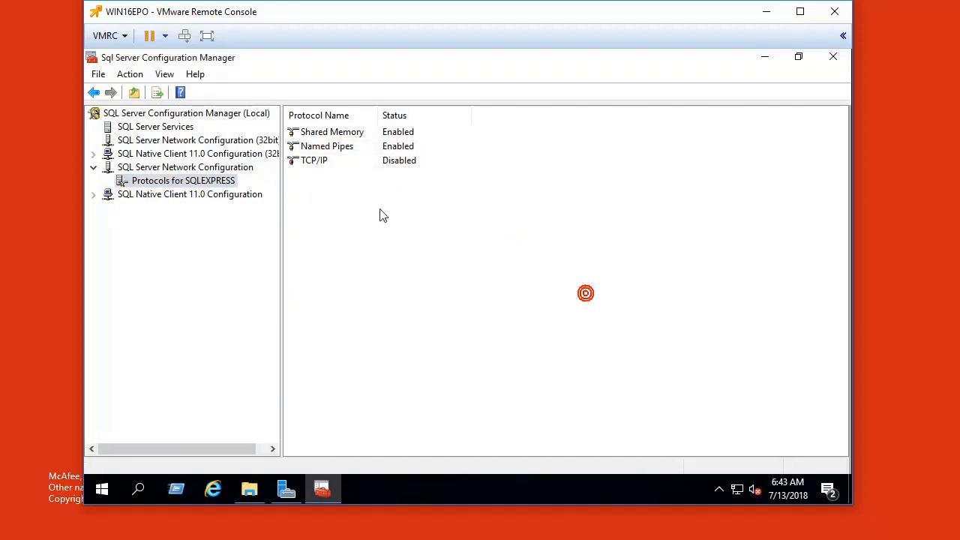
{"action": "right_click", "coordinate": [334, 161]}
{"action": "left_click", "coordinate": [364, 172]}
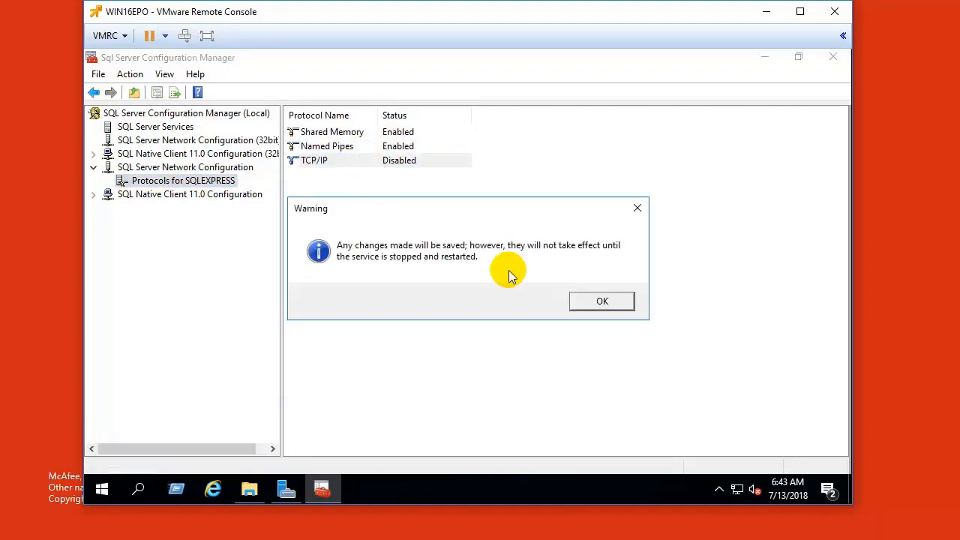
{"action": "left_click", "coordinate": [588, 302]}
Step: Restart the SQL Server (SQLEXPRESS) service and close Configuration Manager
{"action": "left_click", "coordinate": [211, 131]}
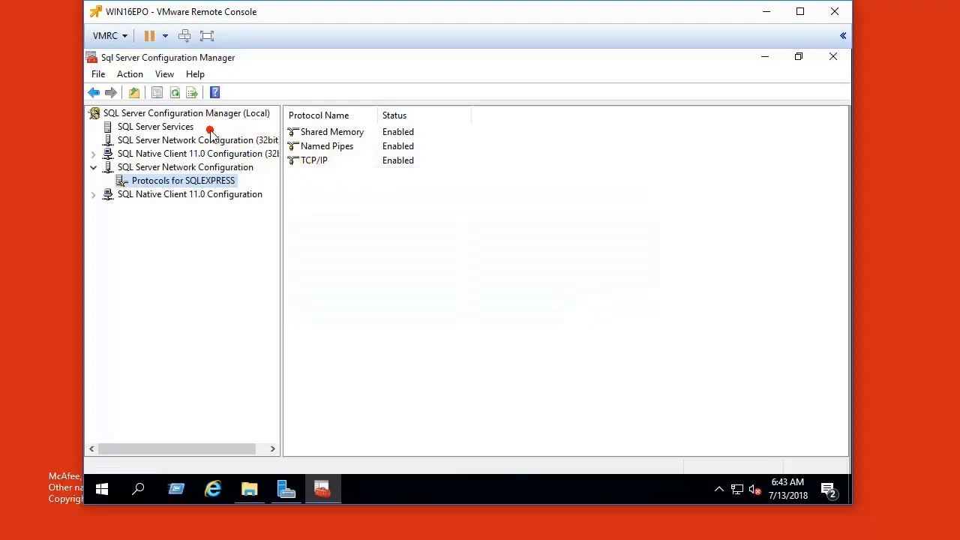
{"action": "left_click", "coordinate": [176, 126]}
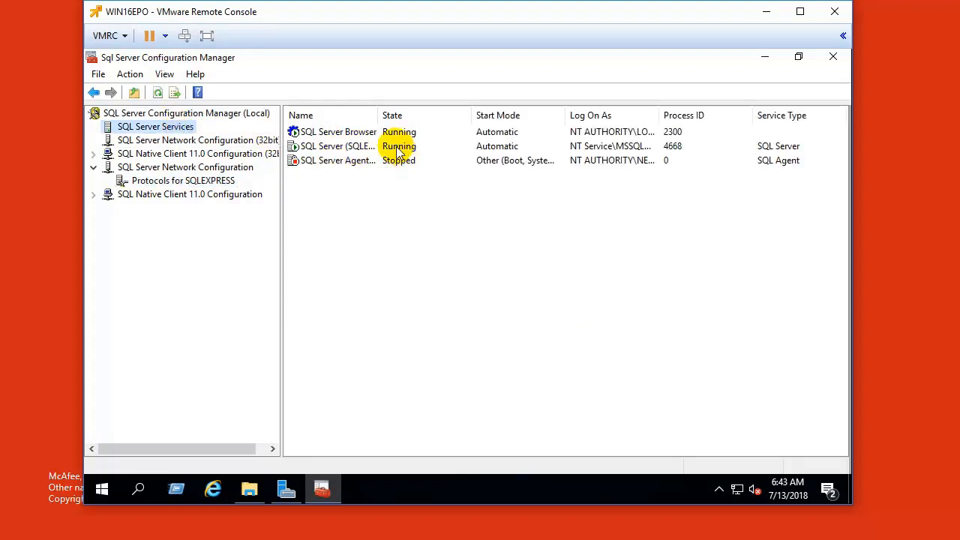
{"action": "right_click", "coordinate": [356, 146]}
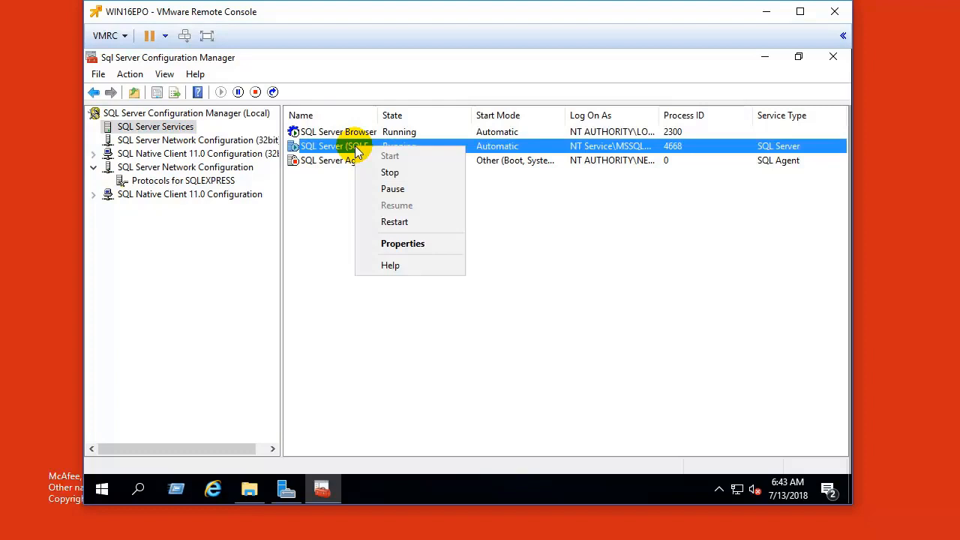
{"action": "left_click", "coordinate": [400, 224]}
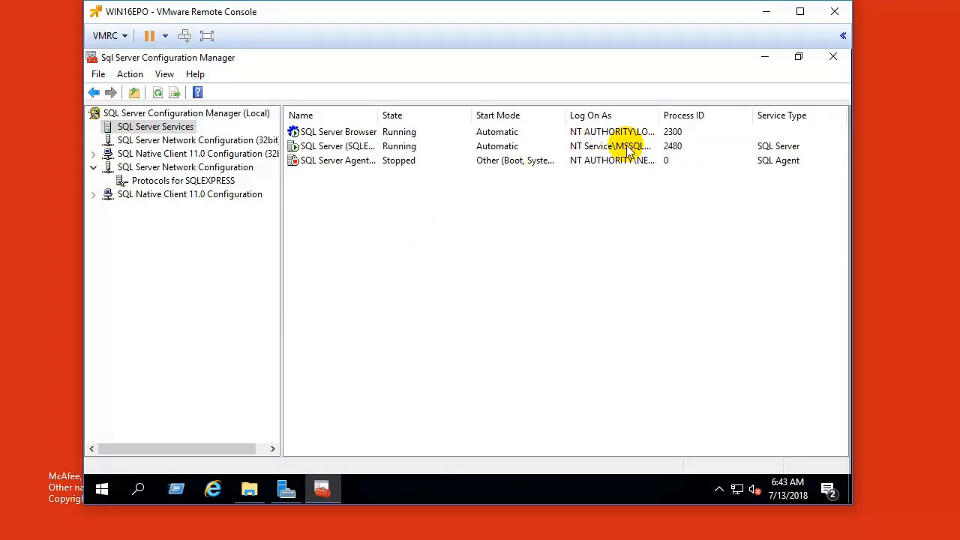
{"action": "left_click", "coordinate": [831, 57]}
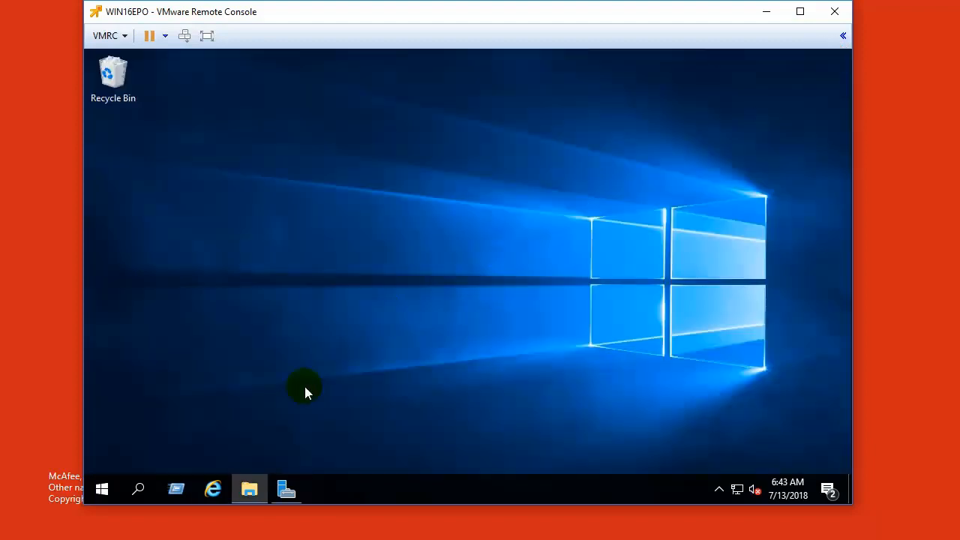
Step: Run the ePolicy Orchestrator Setup file from the Downloads\EPO591L folder and move File Explorer aside
{"action": "left_click", "coordinate": [251, 490]}
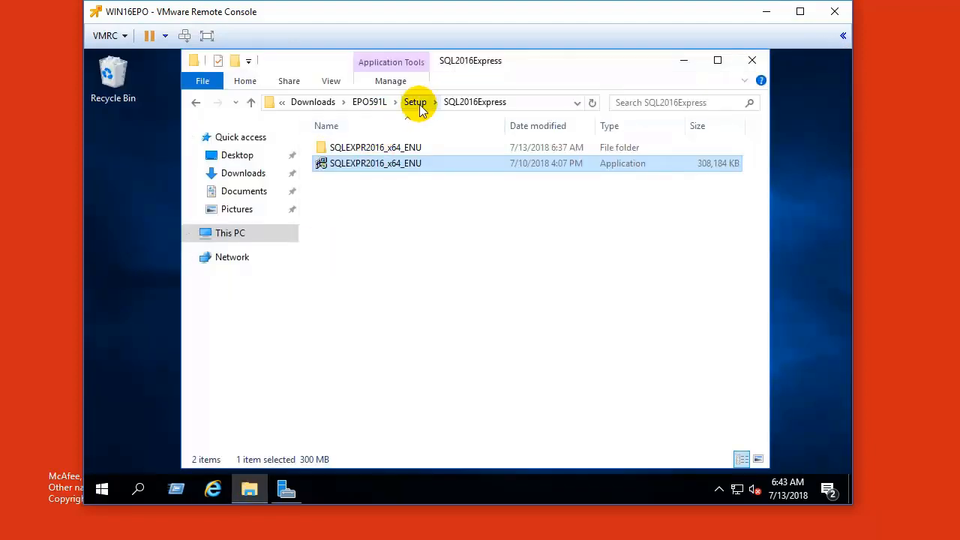
{"action": "left_click", "coordinate": [369, 102]}
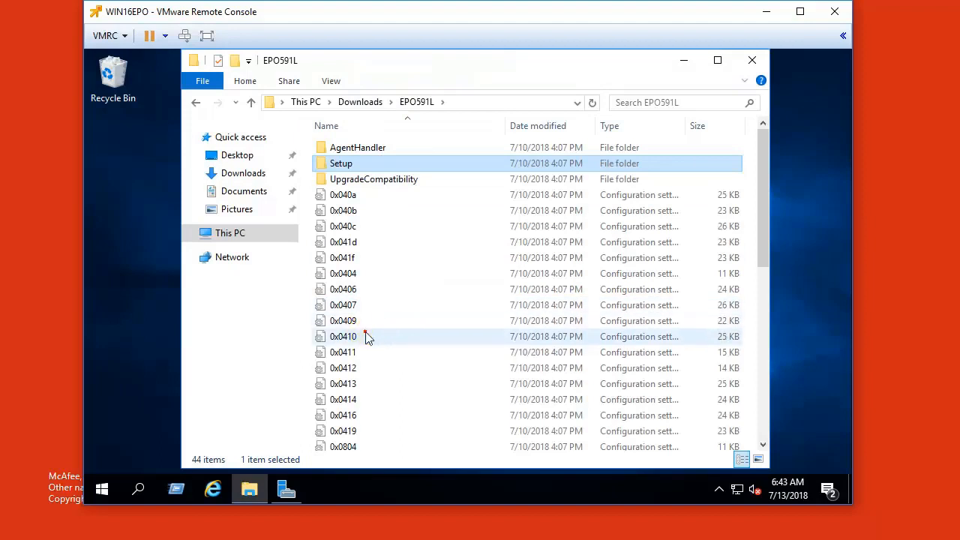
{"action": "left_click", "coordinate": [365, 336]}
{"action": "key", "text": "s"}
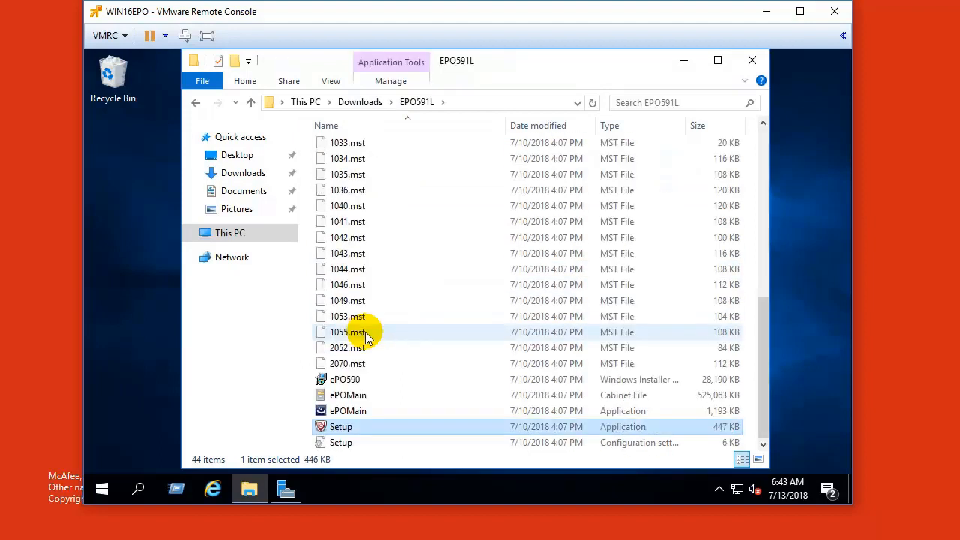
{"action": "double_click", "coordinate": [347, 428]}
{"action": "left_click", "coordinate": [514, 287]}
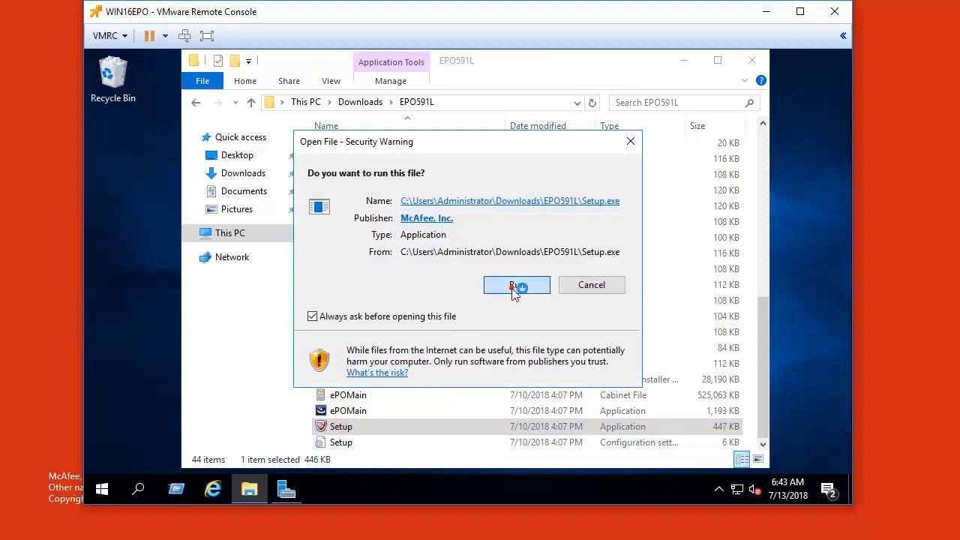
{"action": "left_click", "coordinate": [683, 61]}
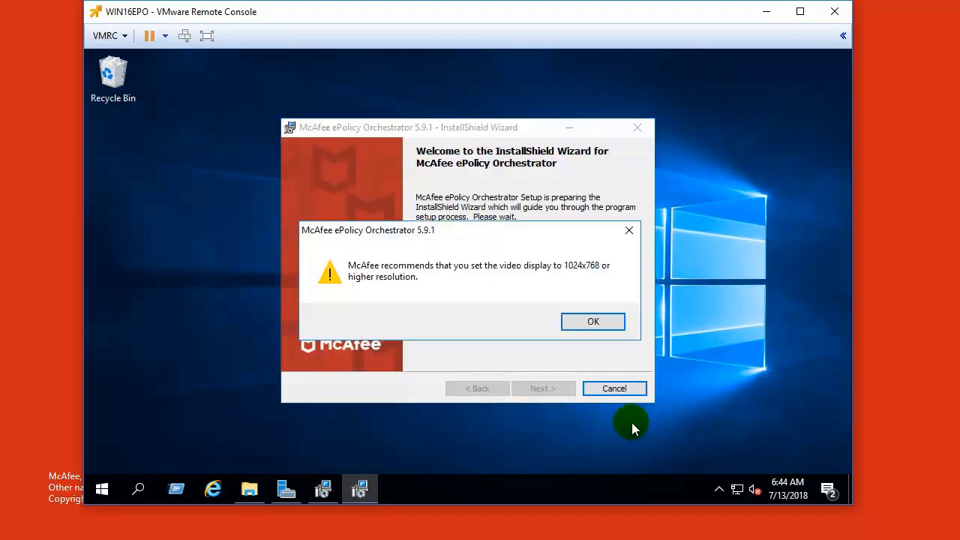
Step: Dismiss the resolution recommendation, pass the welcome page and keep the default installation folder
{"action": "left_click", "coordinate": [593, 321]}
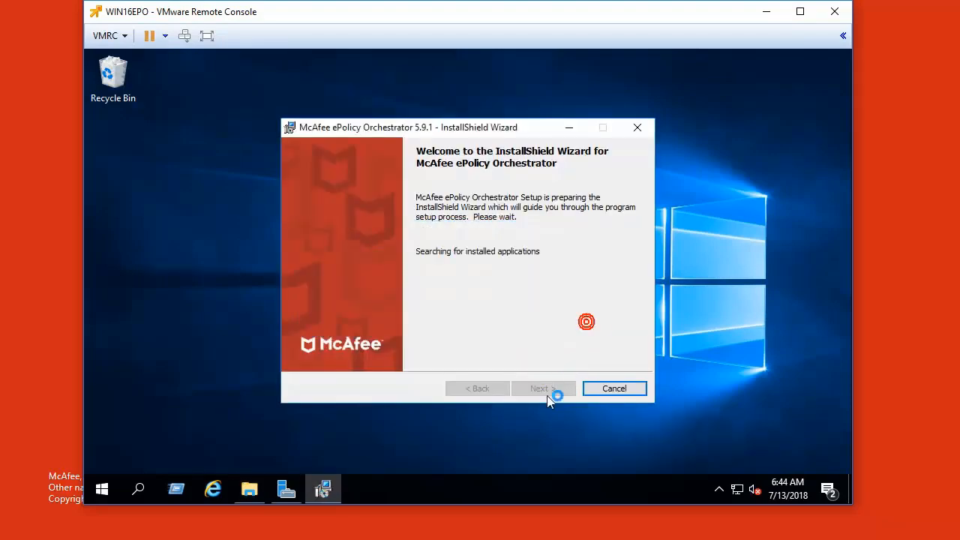
{"action": "left_click", "coordinate": [543, 388]}
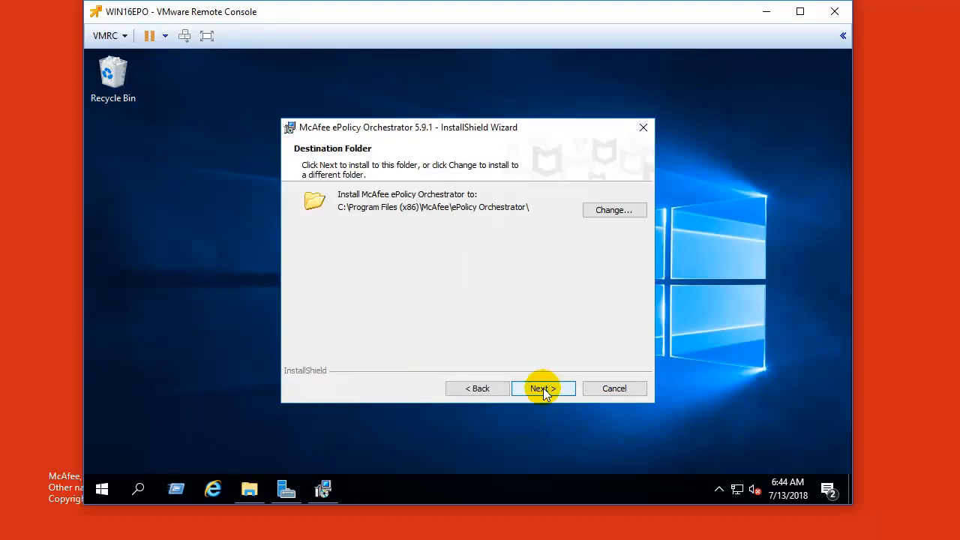
{"action": "left_click", "coordinate": [543, 388]}
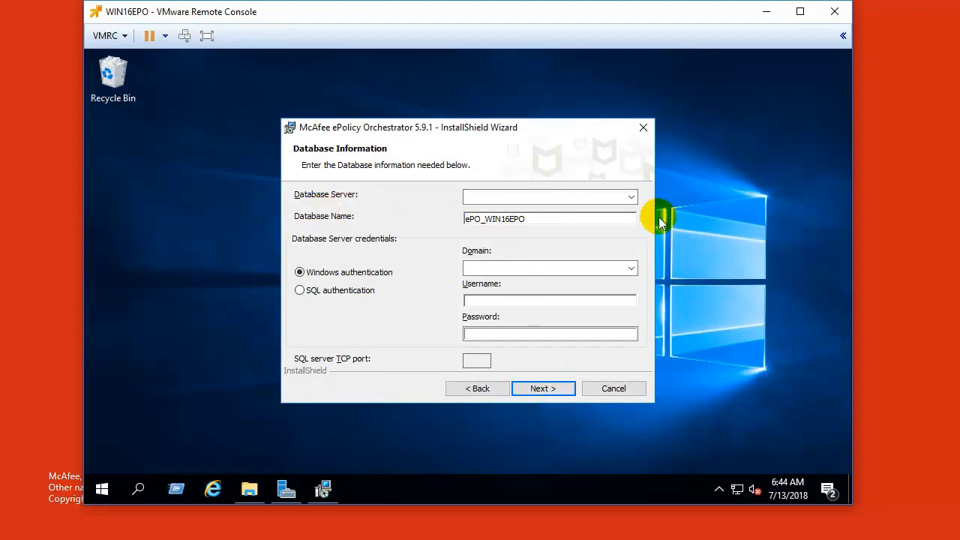
Step: Use database server WIN16EPO\SQLEXPRESS with SQL authentication as user sa and its password
{"action": "left_click", "coordinate": [631, 198]}
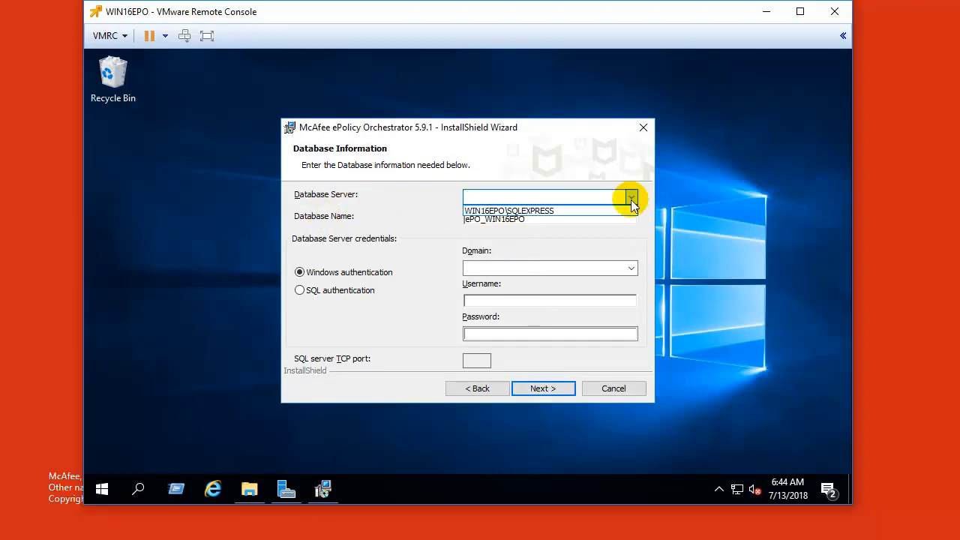
{"action": "left_click", "coordinate": [536, 212]}
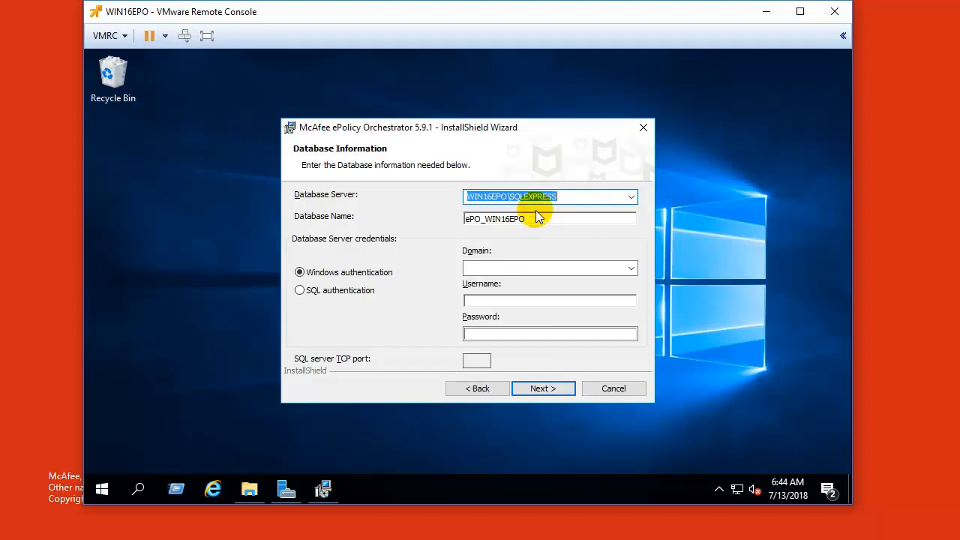
{"action": "left_click", "coordinate": [298, 294]}
{"action": "left_click", "coordinate": [539, 300]}
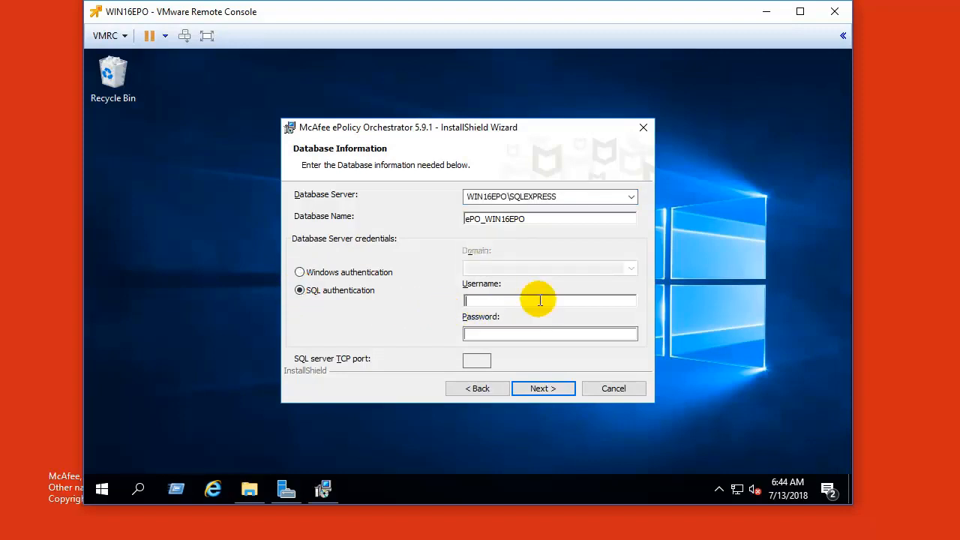
{"action": "type", "text": "sa"}
{"action": "key", "text": "Tab"}
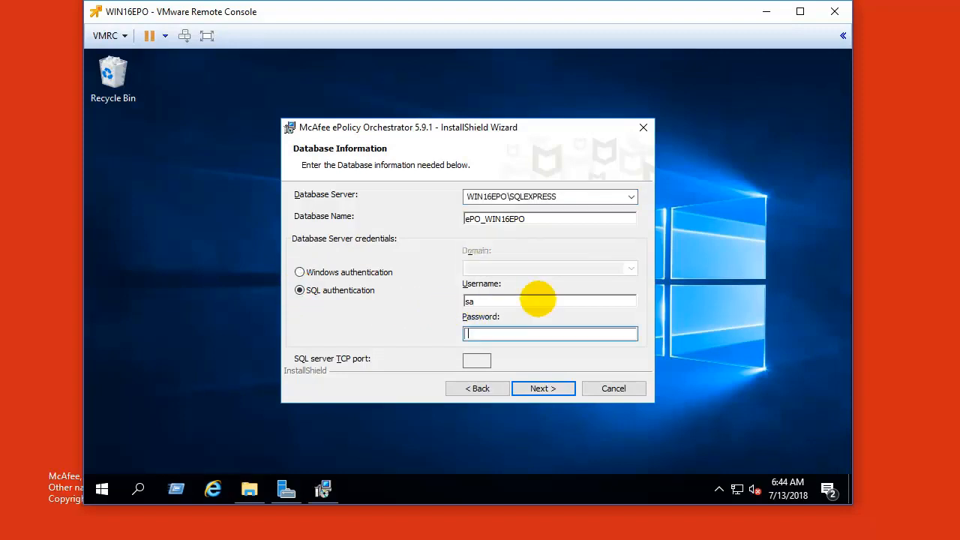
{"action": "type", "text": "********"}
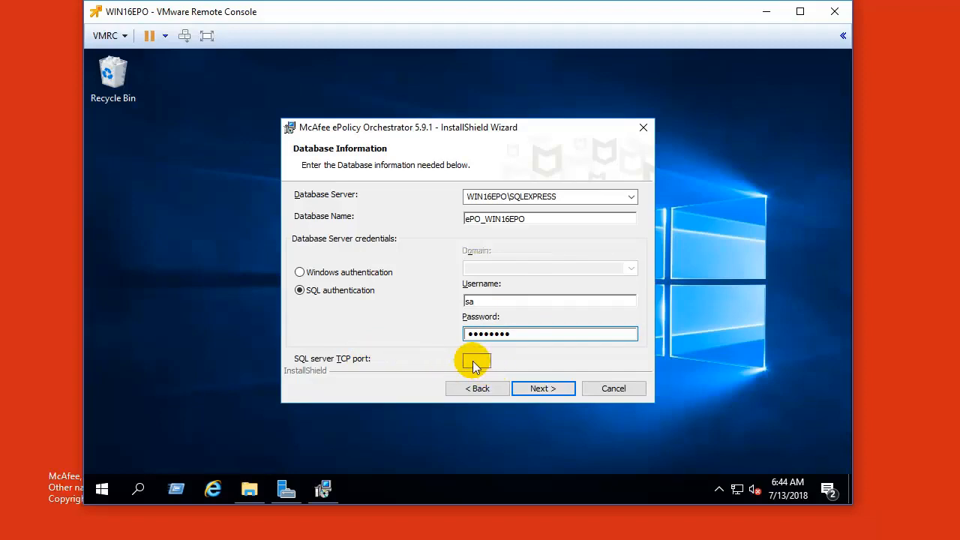
{"action": "left_click", "coordinate": [552, 389]}
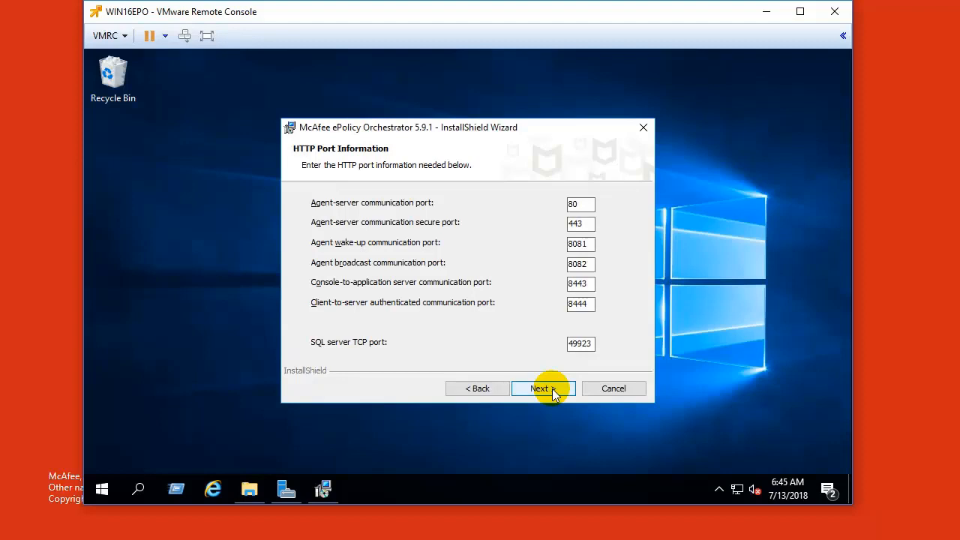
Step: Keep the default HTTP ports (80, 443, 8081, 8082, 8443, 8444) and continue
{"action": "left_click", "coordinate": [590, 344]}
{"action": "left_click_drag", "start_coordinate": [589, 204], "coordinate": [562, 210]}
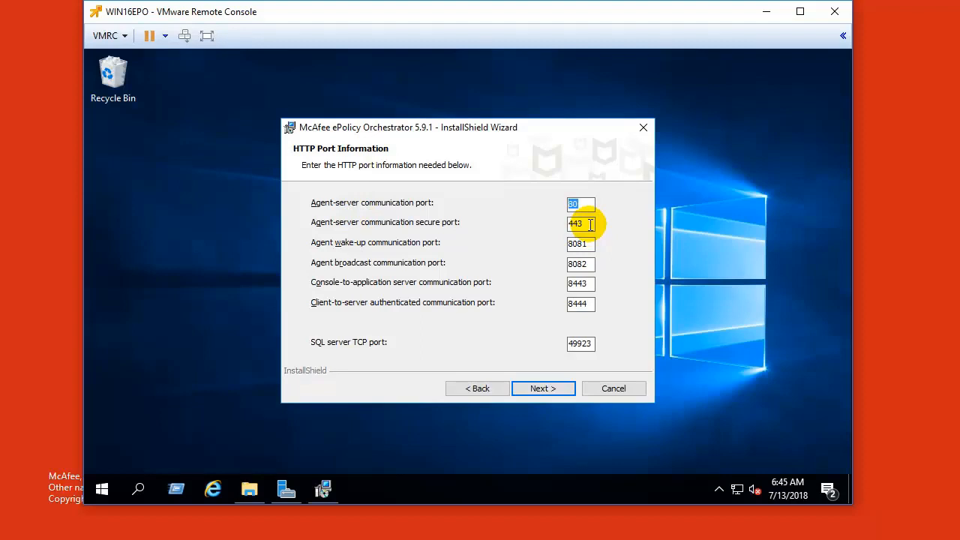
{"action": "double_click", "coordinate": [561, 223]}
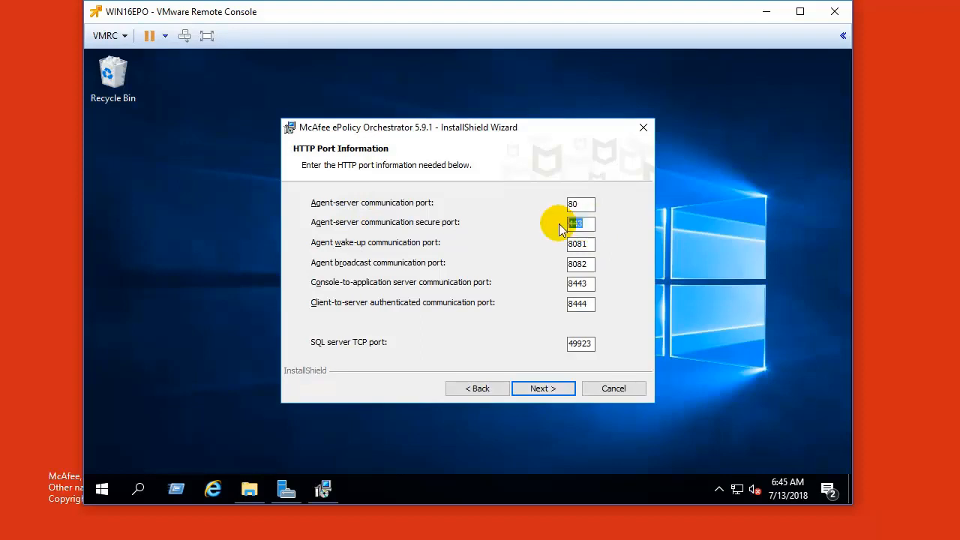
{"action": "left_click", "coordinate": [545, 390]}
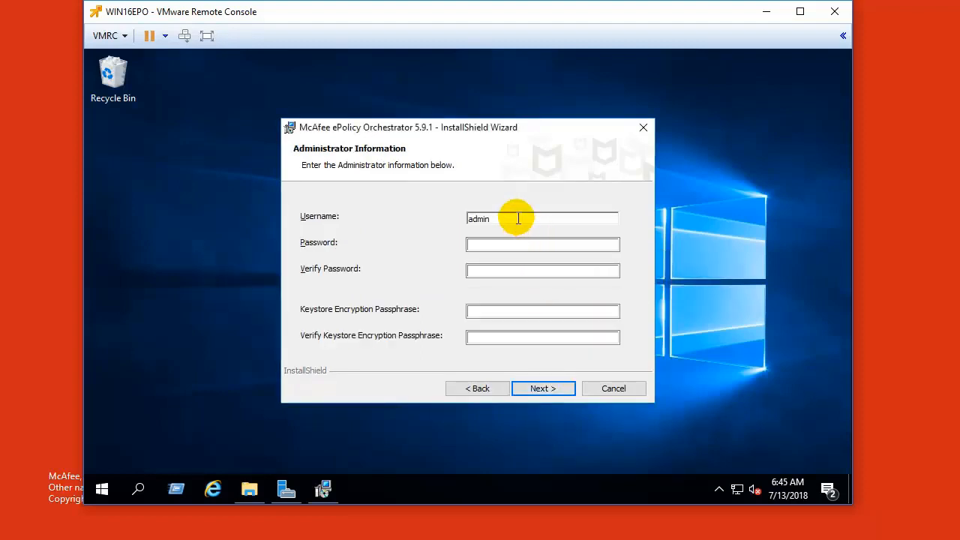
Step: Keep username admin and enter and verify the administrator password
{"action": "left_click_drag", "start_coordinate": [522, 219], "coordinate": [453, 217]}
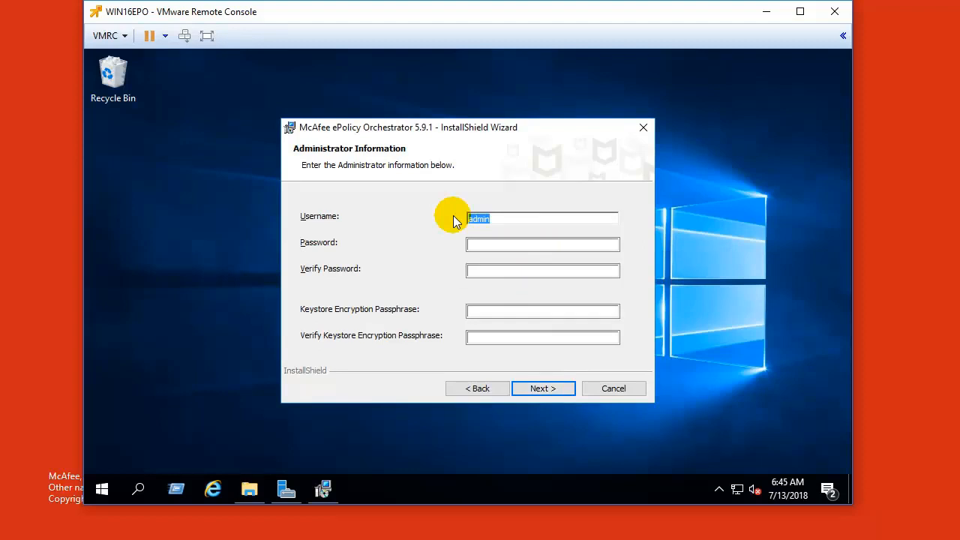
{"action": "left_click", "coordinate": [564, 245]}
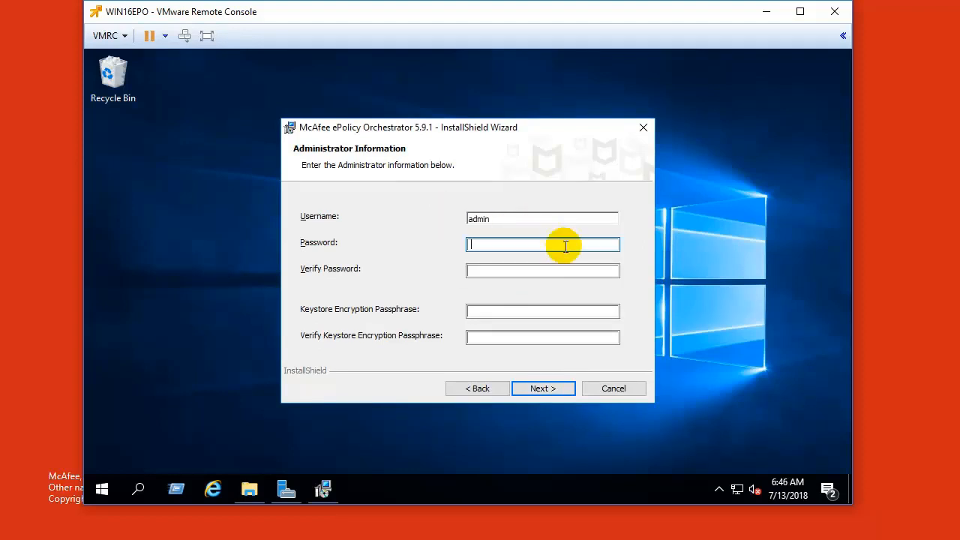
{"action": "type", "text": "******"}
{"action": "key", "text": "Tab"}
{"action": "type", "text": "****"}
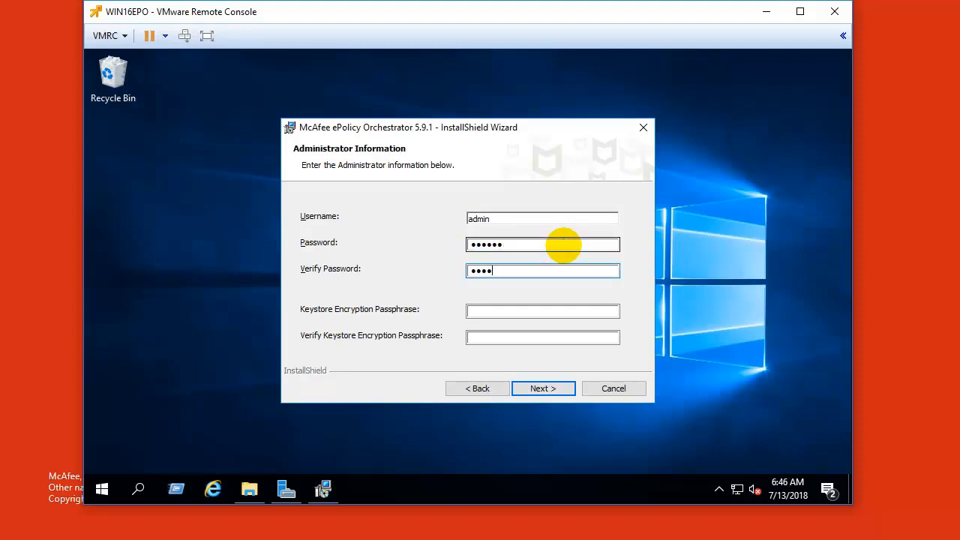
{"action": "type", "text": "**"}
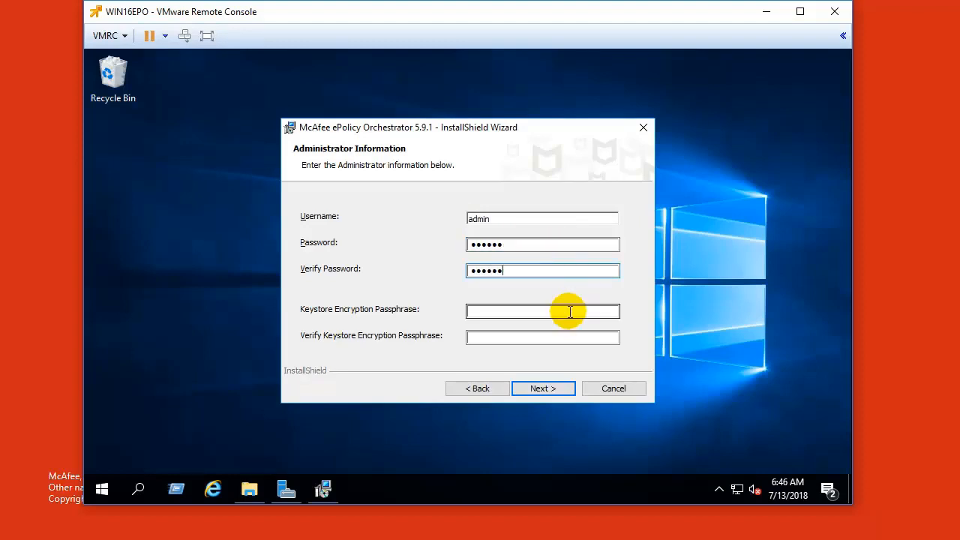
Step: Enter and confirm the keystore encryption passphrase
{"action": "left_click", "coordinate": [570, 312]}
{"action": "type", "text": "*********"}
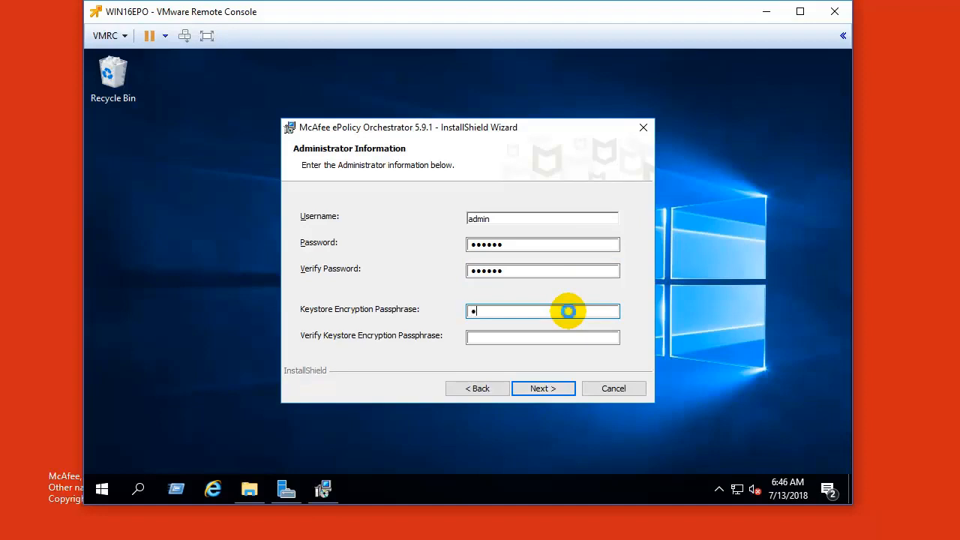
{"action": "key", "text": "Tab"}
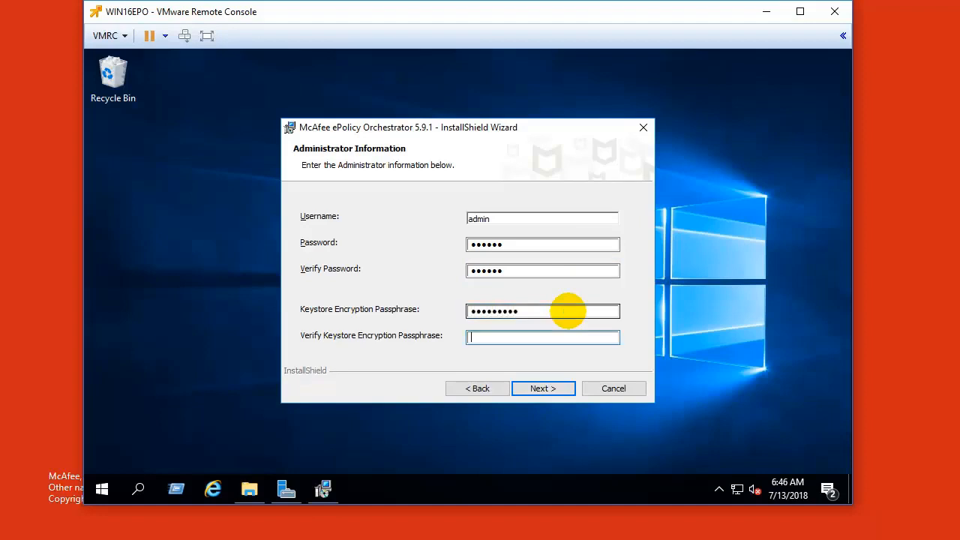
{"action": "type", "text": "*********"}
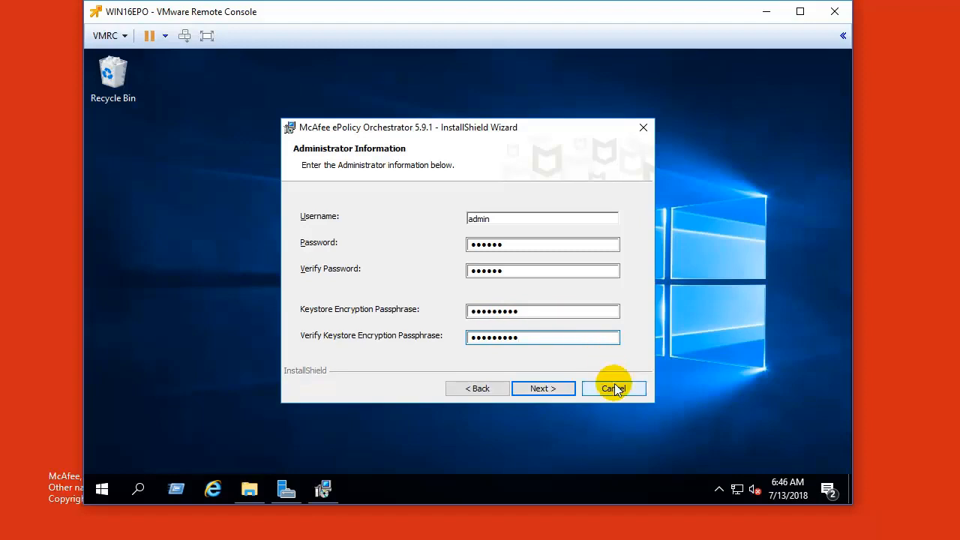
Step: Choose the Evaluation license, accept the EULA and start the installation
{"action": "left_click", "coordinate": [540, 387]}
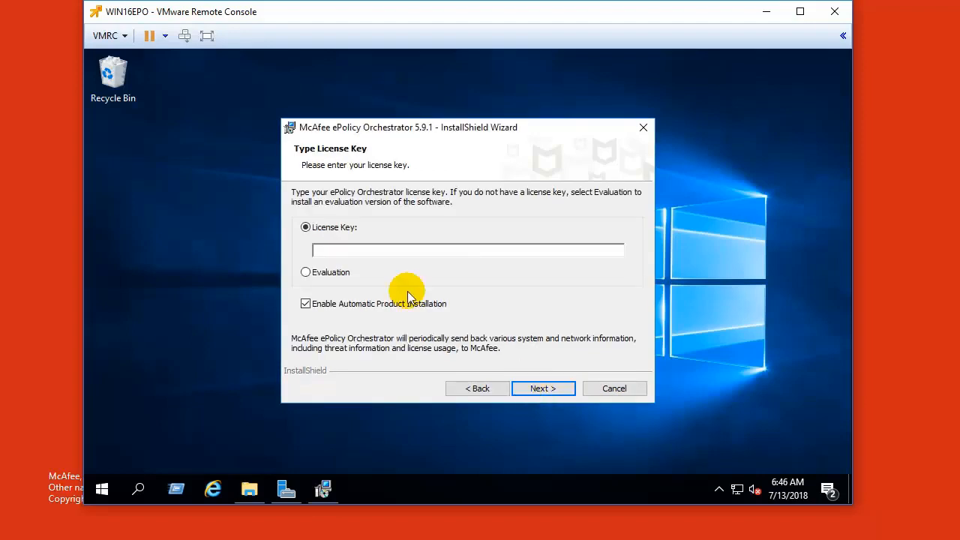
{"action": "left_click", "coordinate": [337, 273]}
{"action": "left_click", "coordinate": [539, 388]}
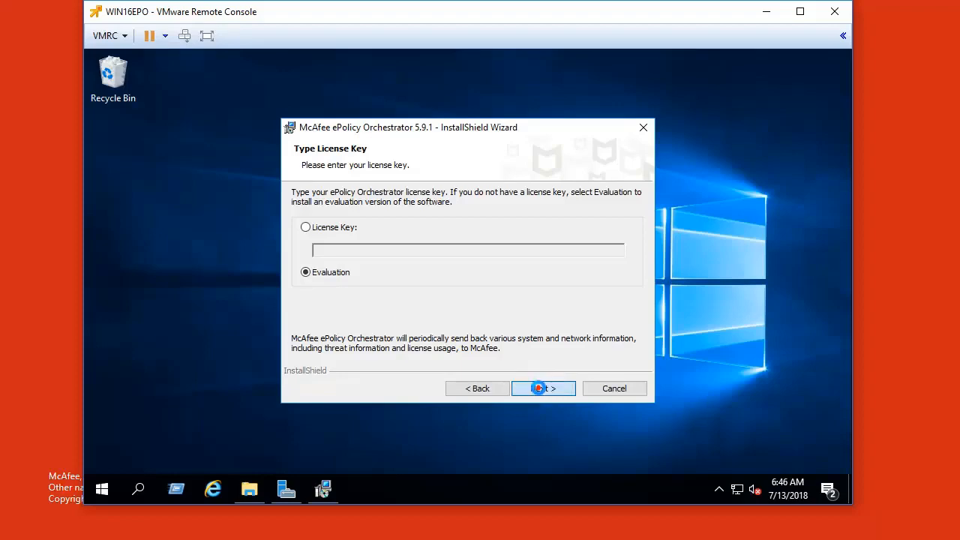
{"action": "left_click", "coordinate": [585, 367]}
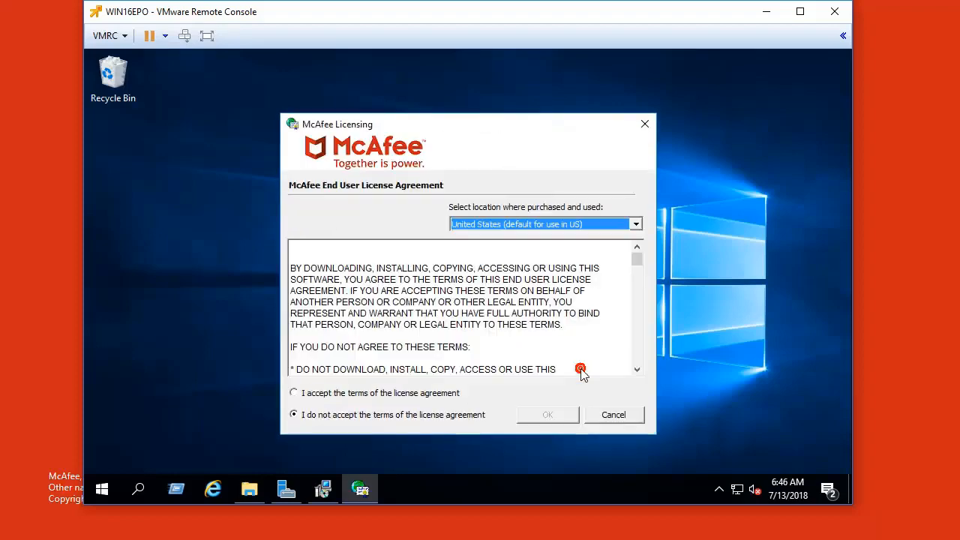
{"action": "left_click", "coordinate": [444, 393]}
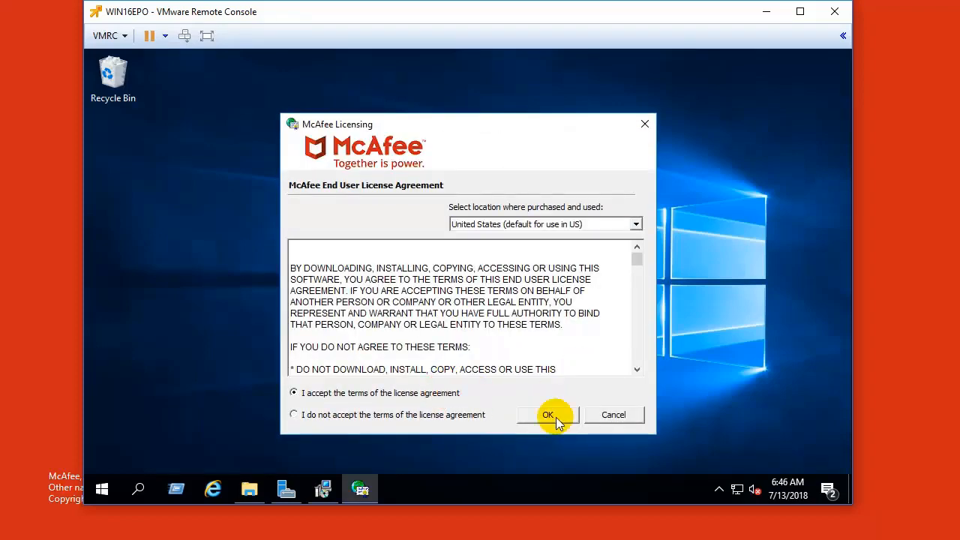
{"action": "left_click", "coordinate": [548, 415]}
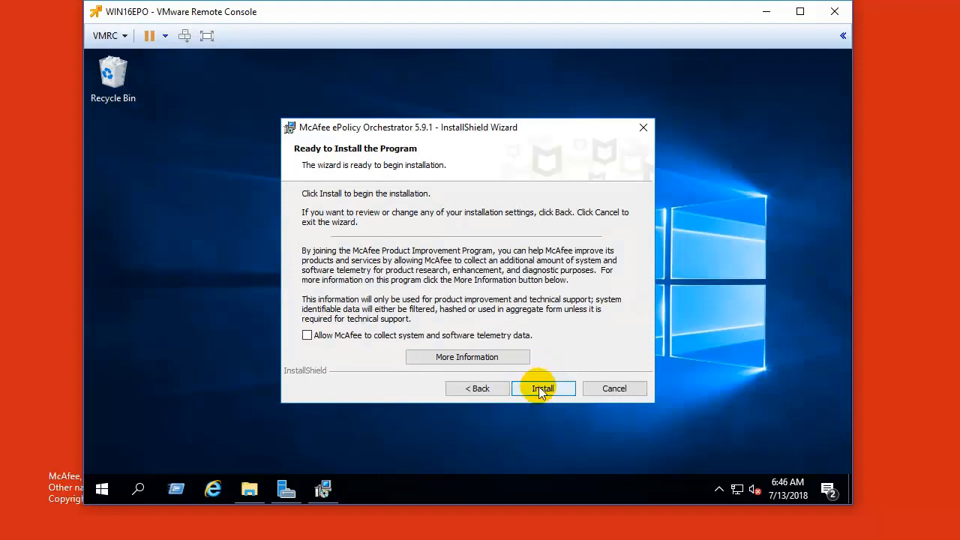
{"action": "left_click", "coordinate": [539, 387]}
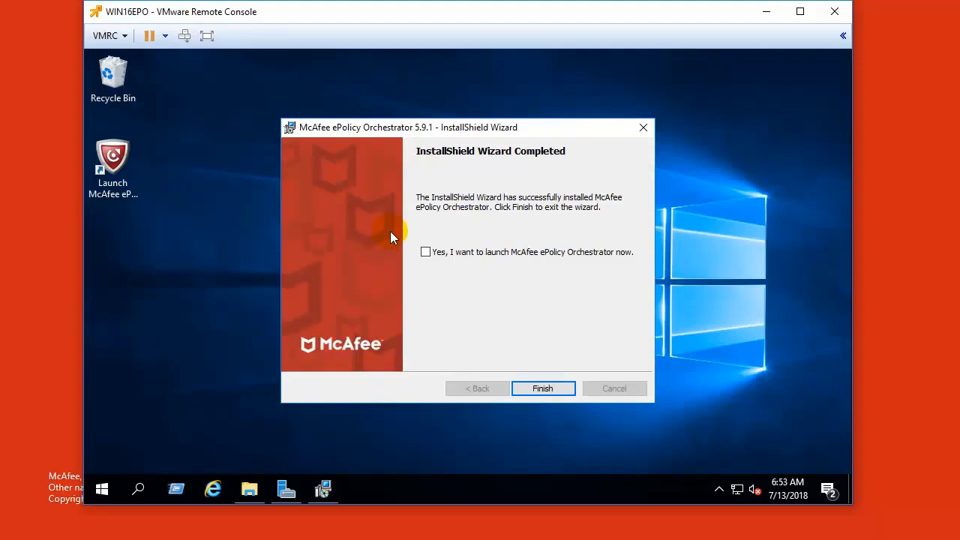
Step: Tick 'launch McAfee ePolicy Orchestrator now' and finish the wizard
{"action": "left_click", "coordinate": [426, 252]}
{"action": "left_click", "coordinate": [548, 390]}
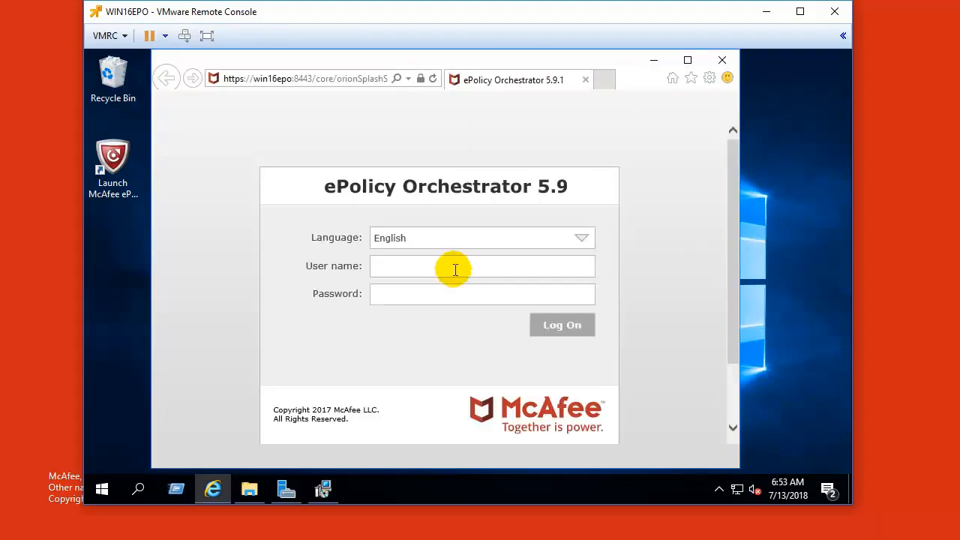
Step: Sign in to the ePO console as admin with its password and decline saving the password
{"action": "left_click", "coordinate": [455, 269]}
{"action": "type", "text": "admin"}
{"action": "key", "text": "Tab"}
{"action": "type", "text": "admin1"}
{"action": "key", "text": "Return"}
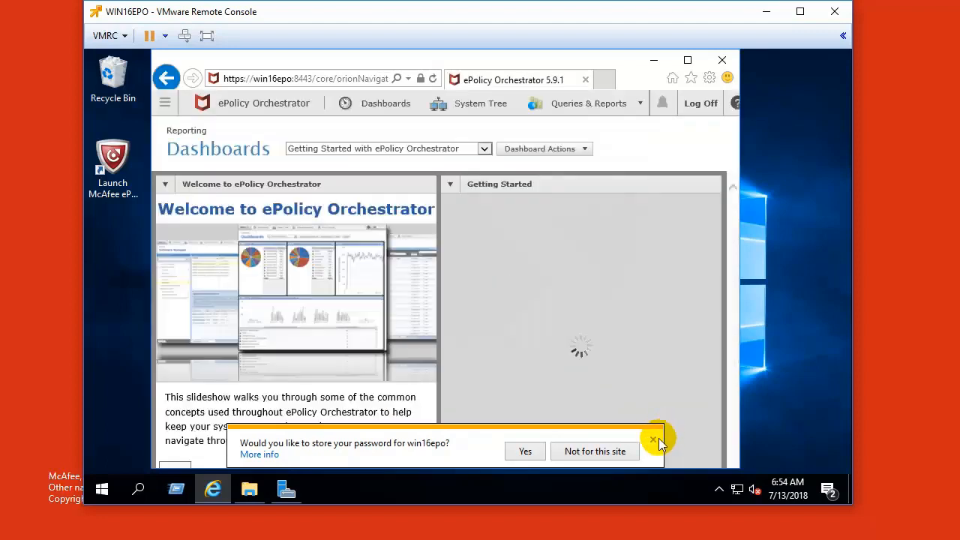
{"action": "left_click", "coordinate": [656, 440]}
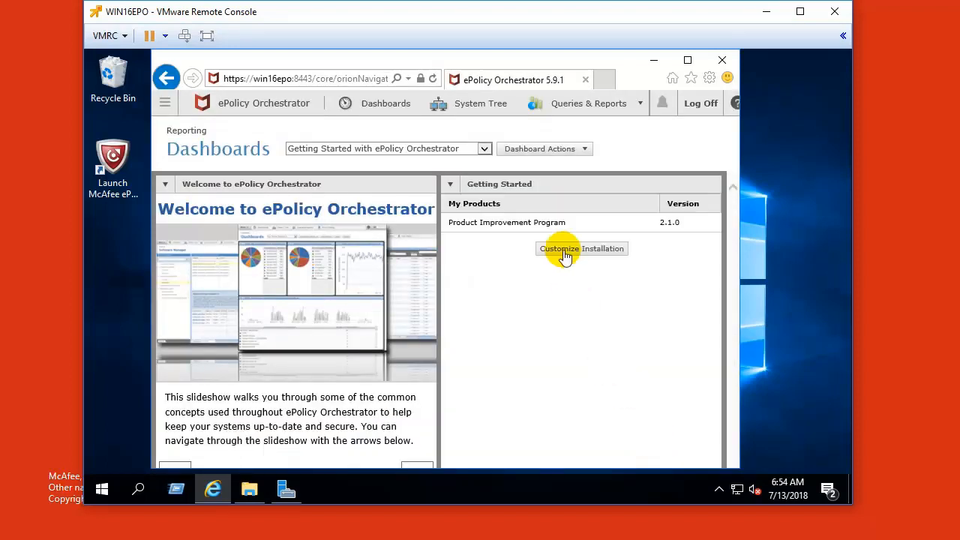